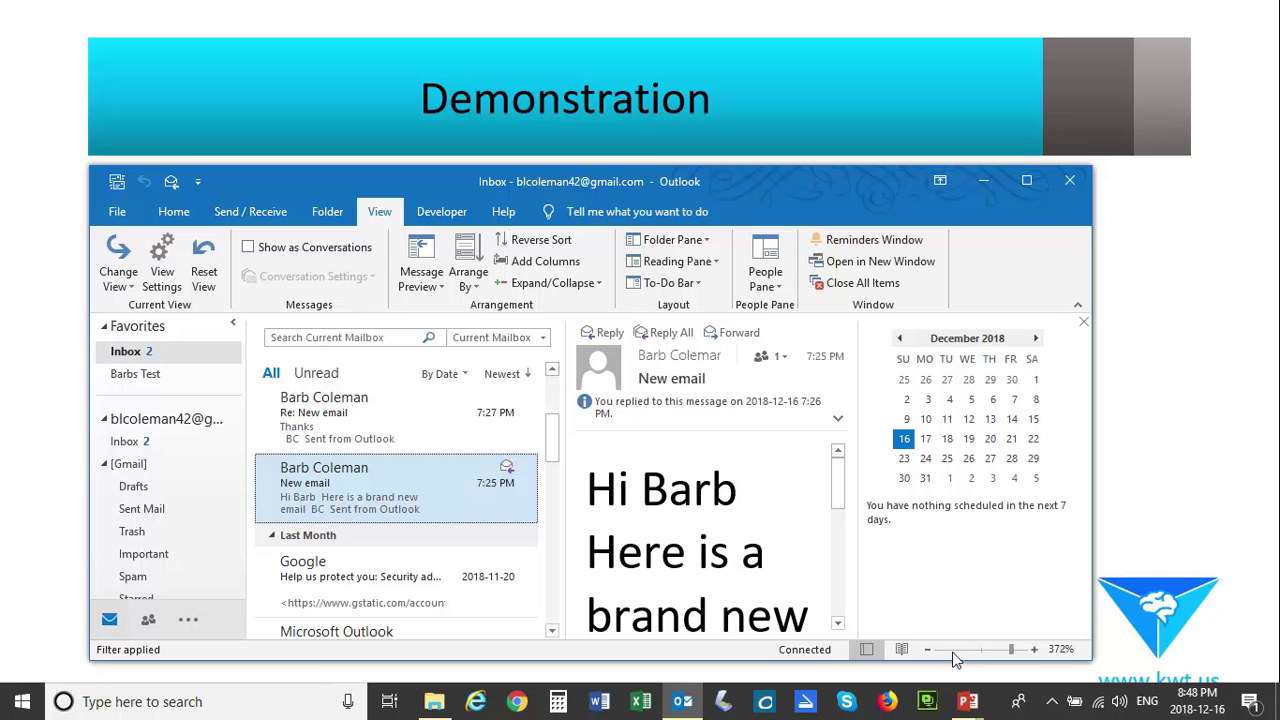
Display the Google security message from last month in the reading pane and zoom it out to 50%
click(952, 650)
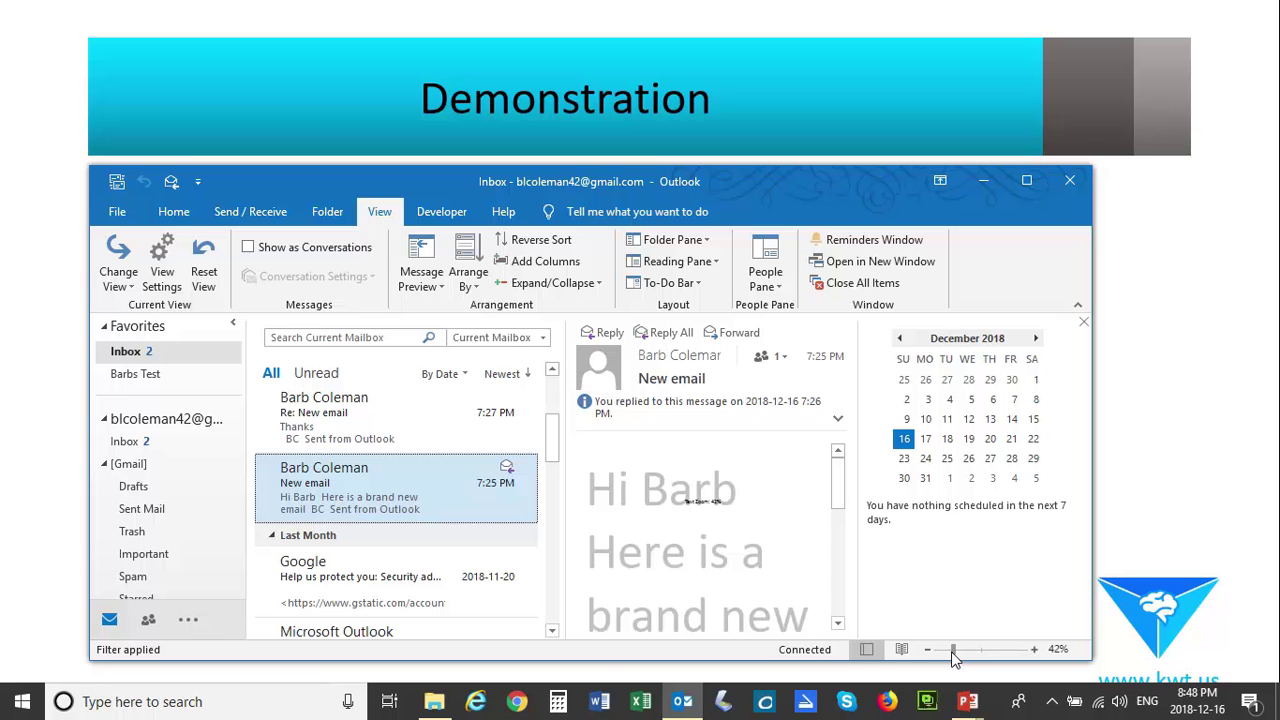
click(378, 587)
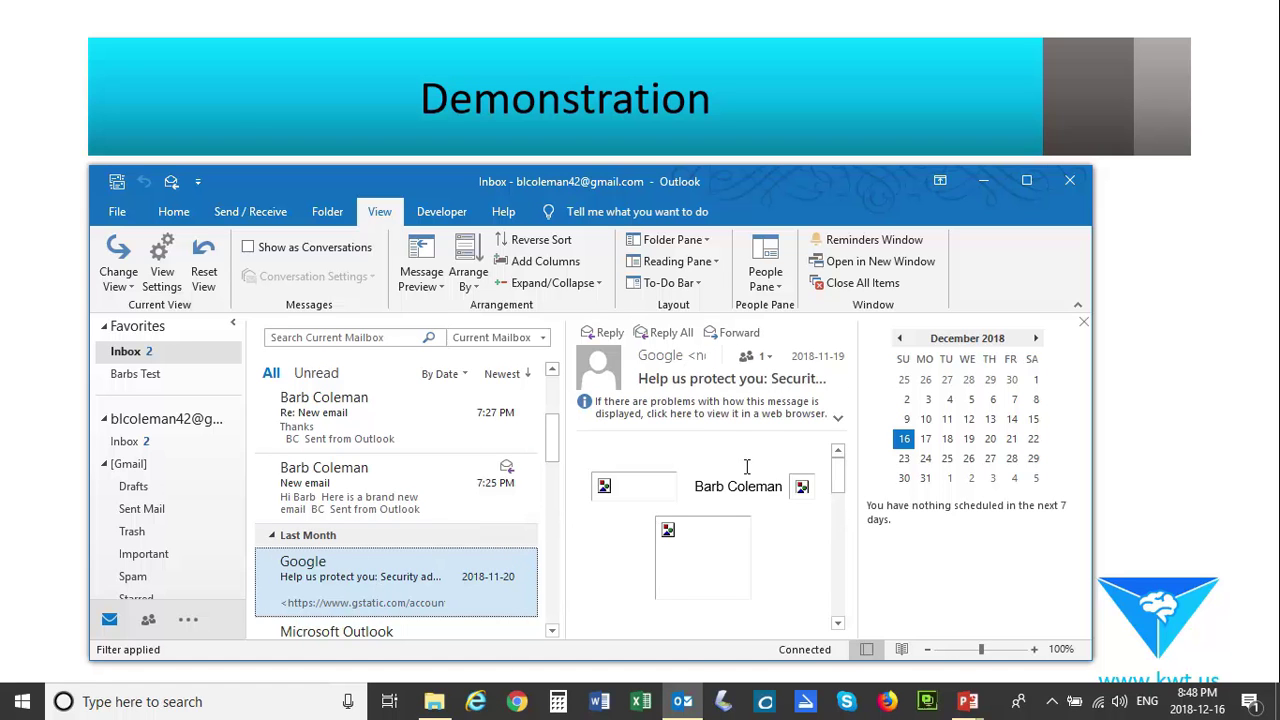
click(955, 650)
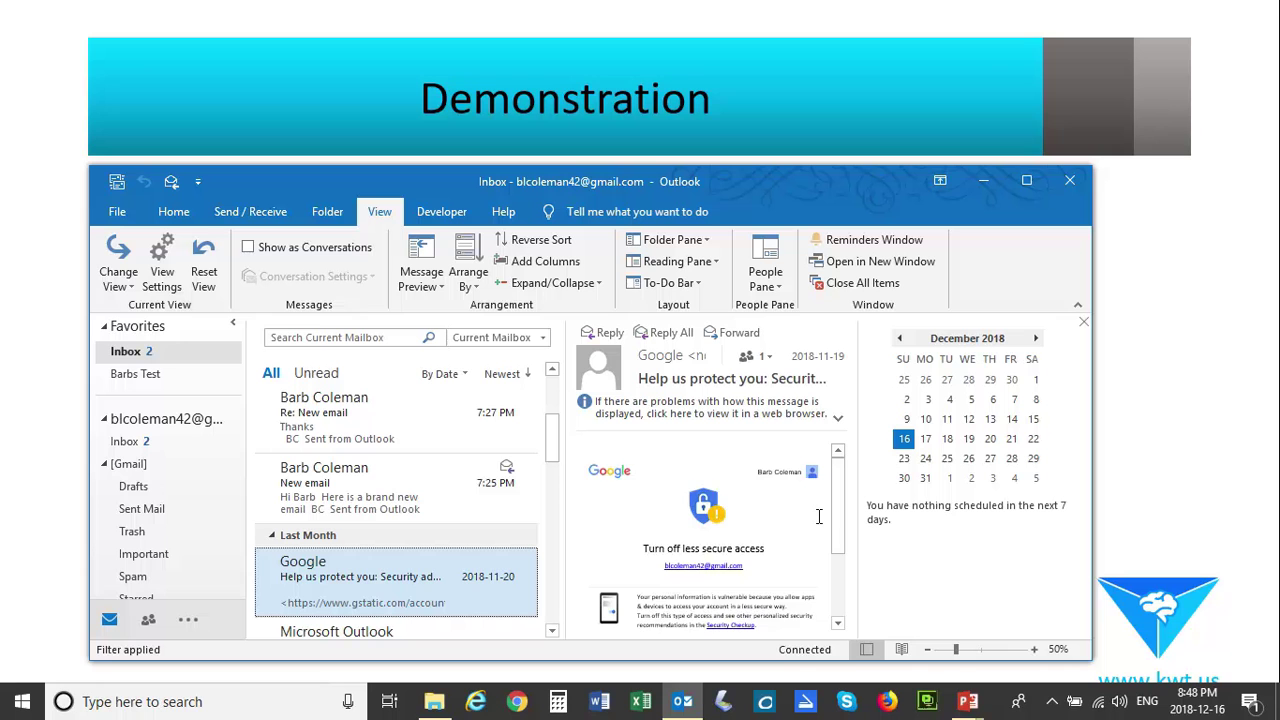
scroll(818, 516, down, 1)
scroll(818, 516, down, 1)
scroll(818, 516, up, 1)
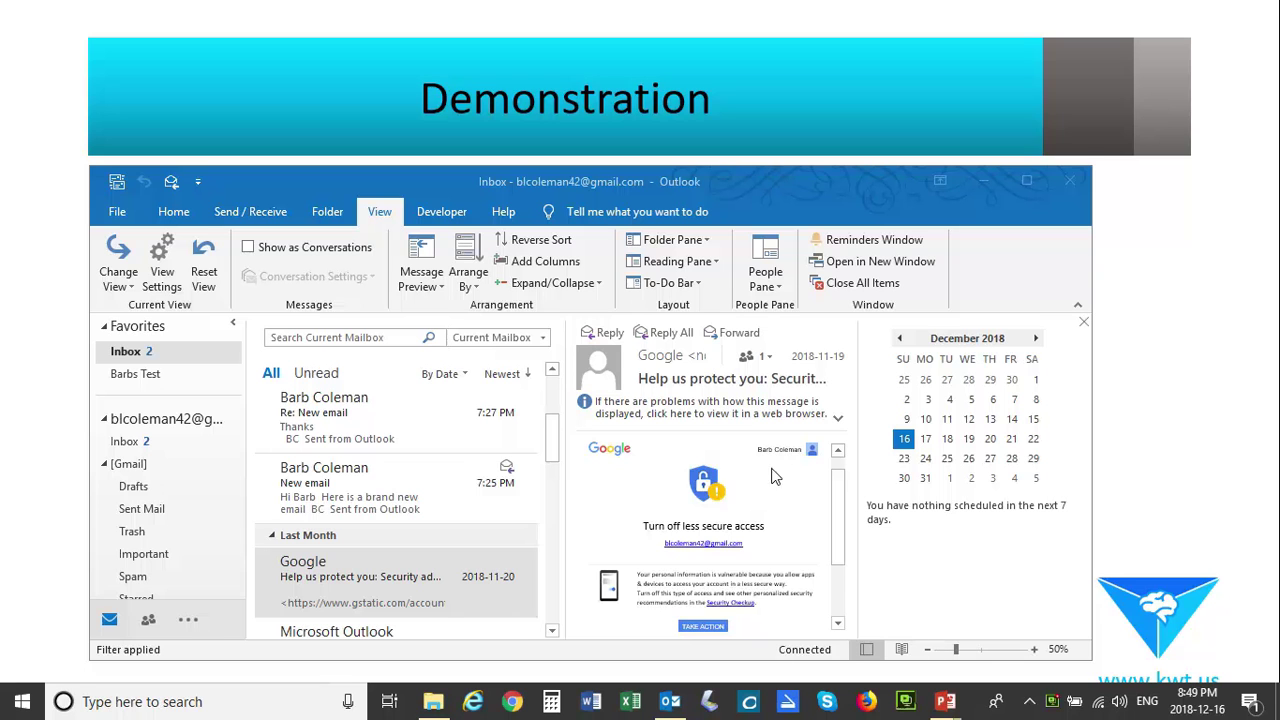
Show the Google message in the Reading layout enlarged to 172%, and restore the Normal layout
click(903, 650)
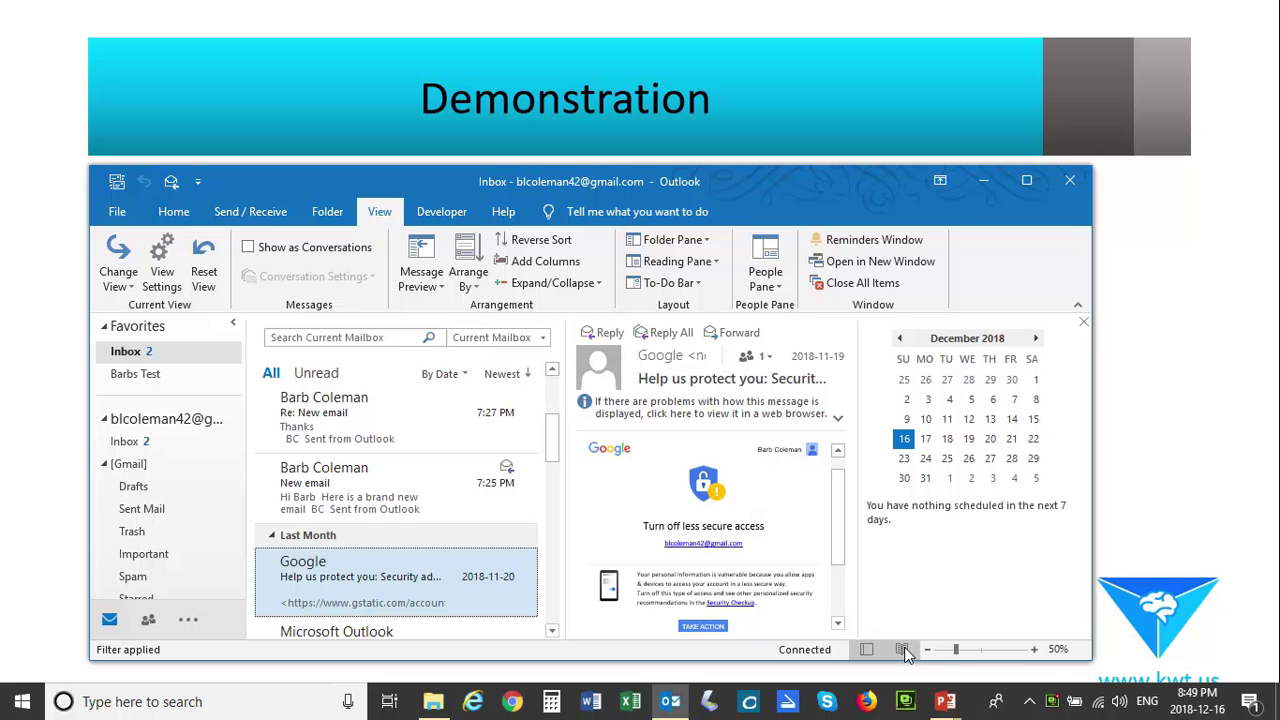
click(900, 649)
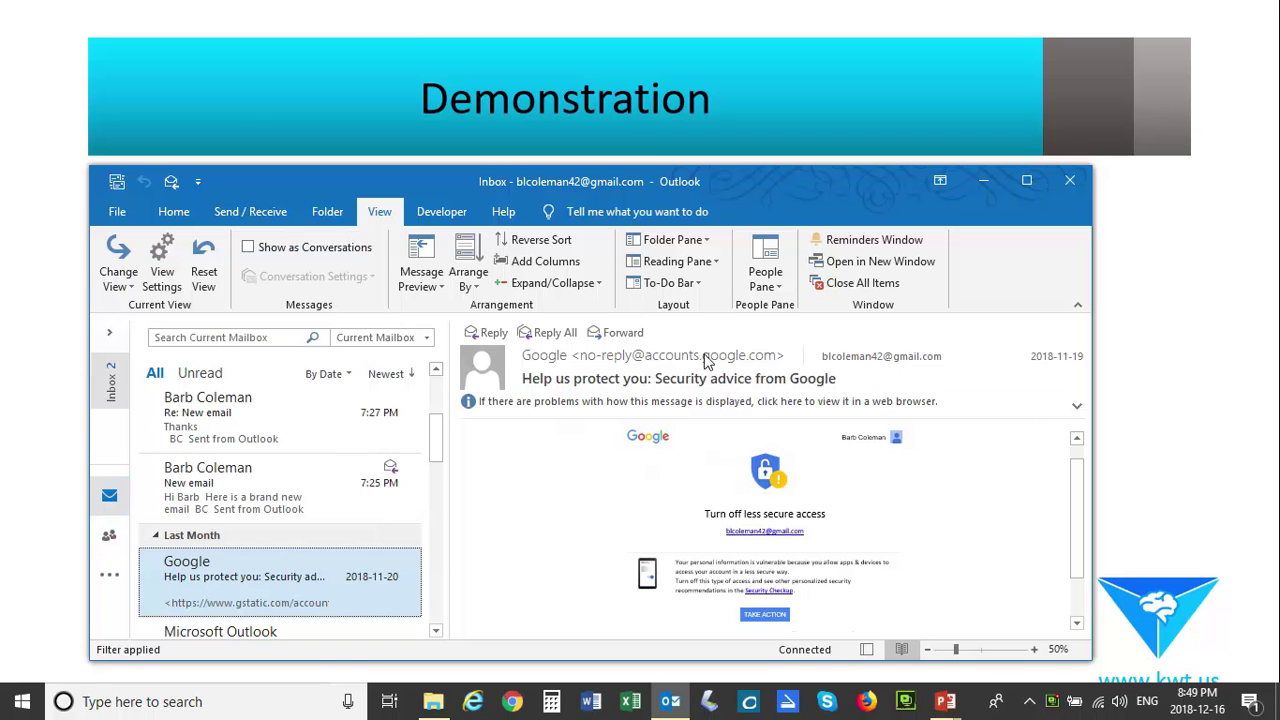
click(1020, 649)
scroll(988, 497, down, 5)
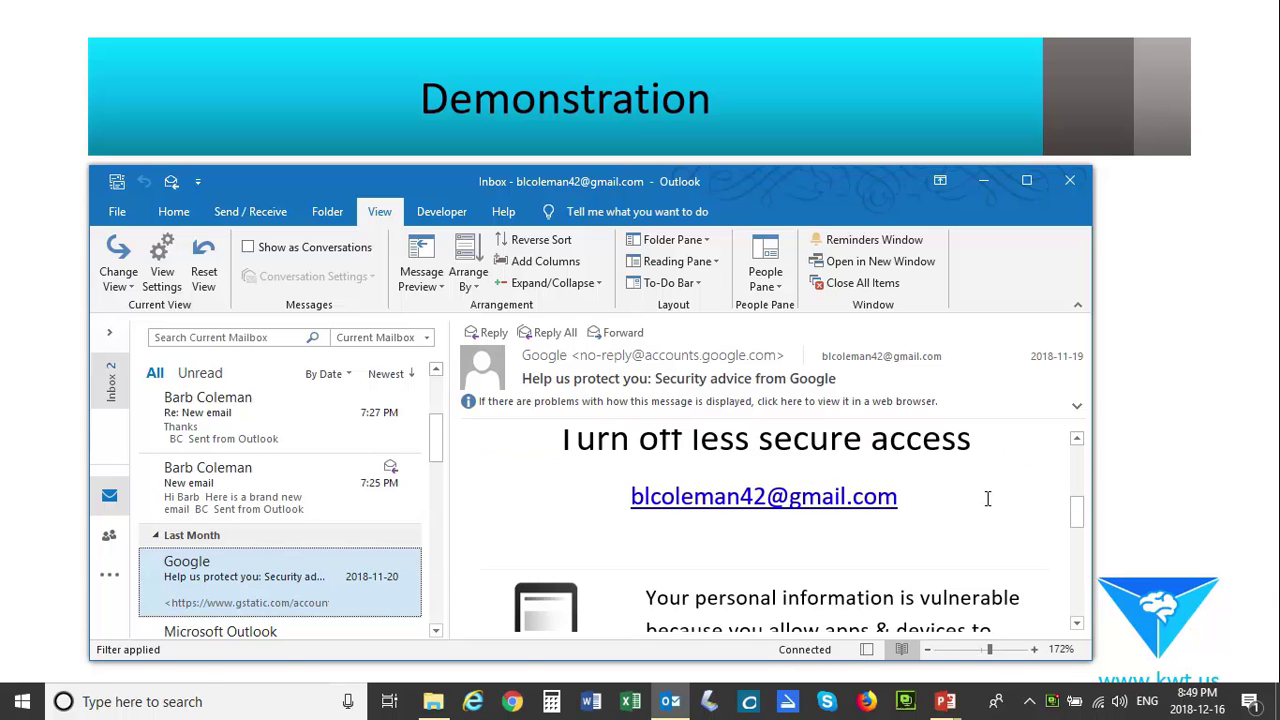
click(864, 649)
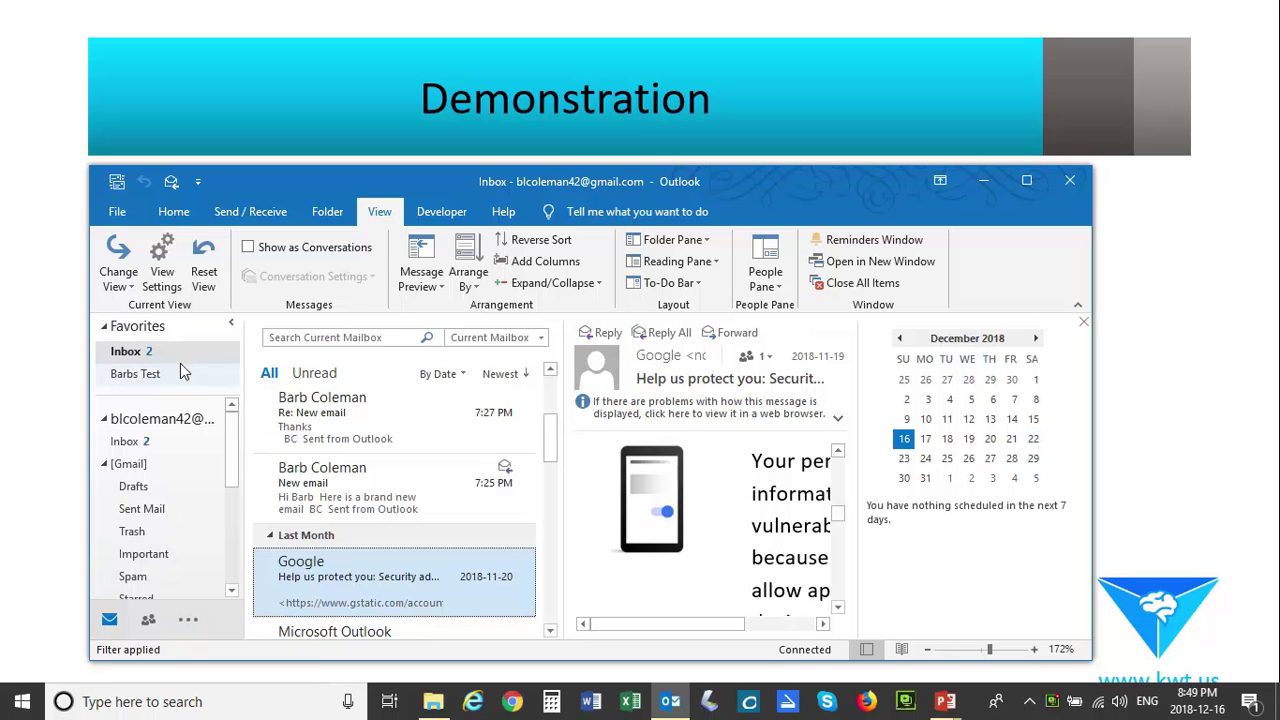
Minimize the folder pane and pin it back open
click(231, 327)
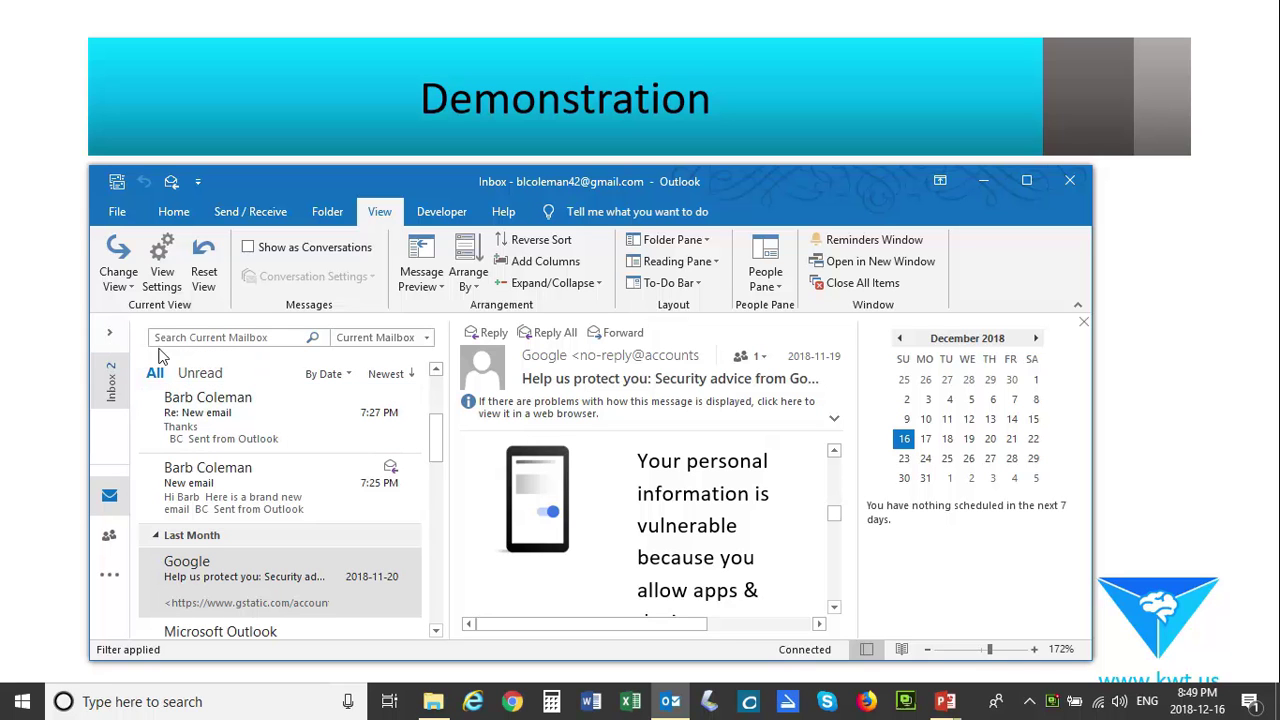
click(113, 337)
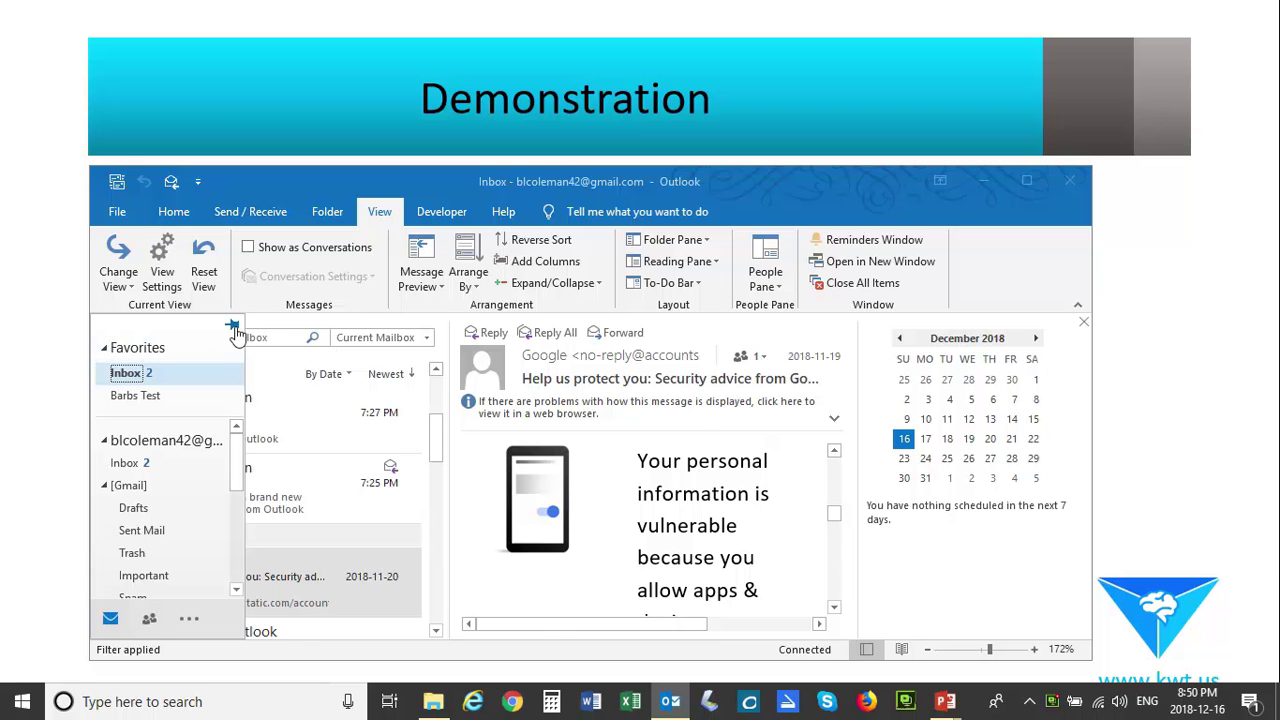
click(233, 326)
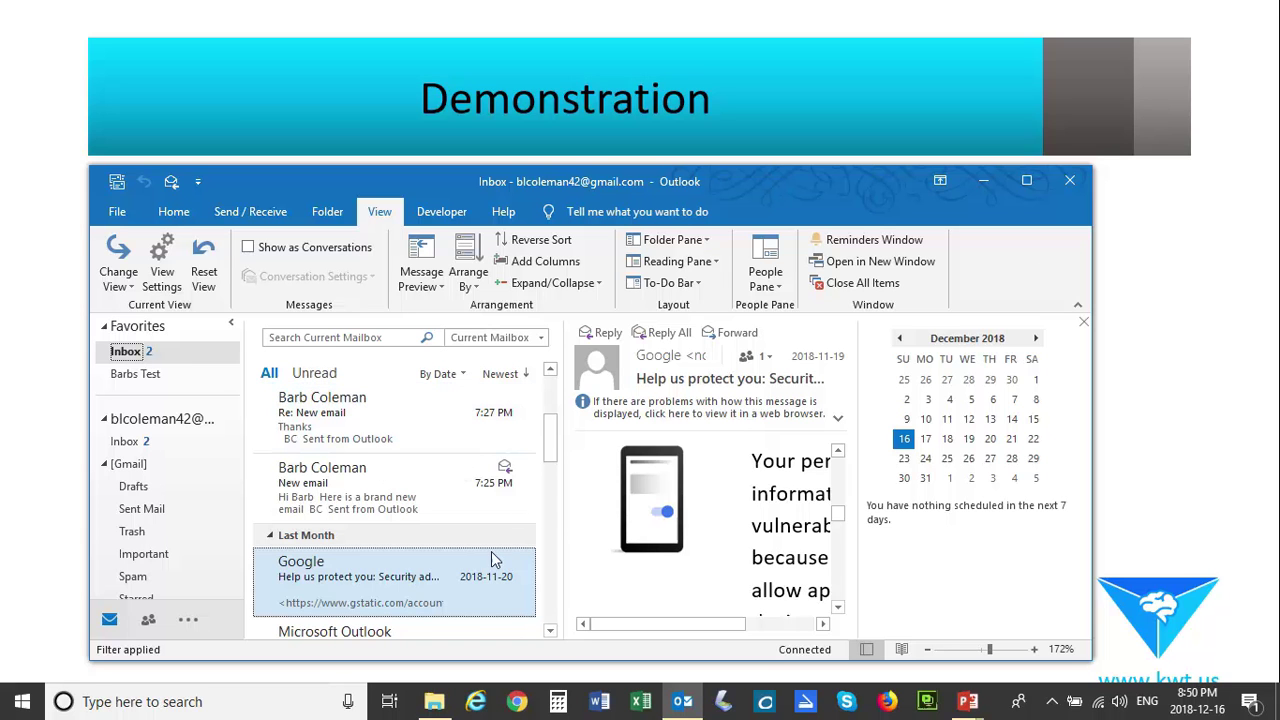
Collapse the ribbon, reveal its View and Folder commands temporarily, and pin the ribbon open again
click(1079, 307)
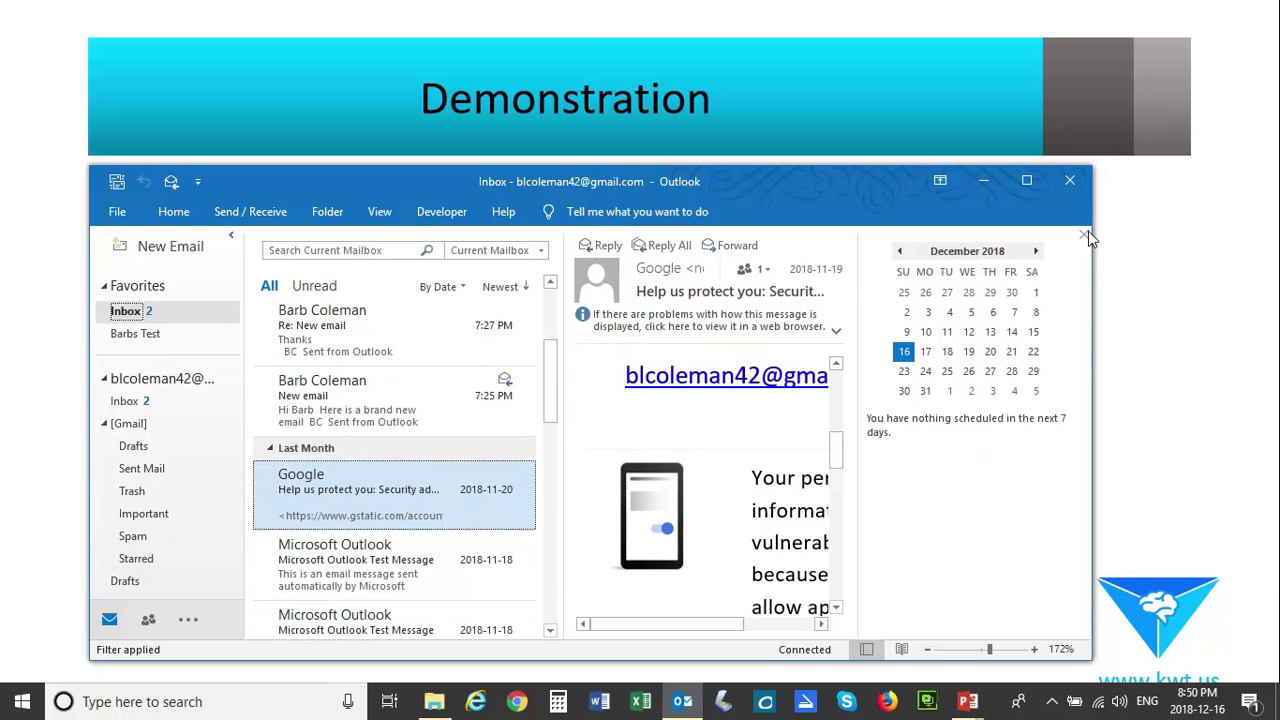
click(390, 213)
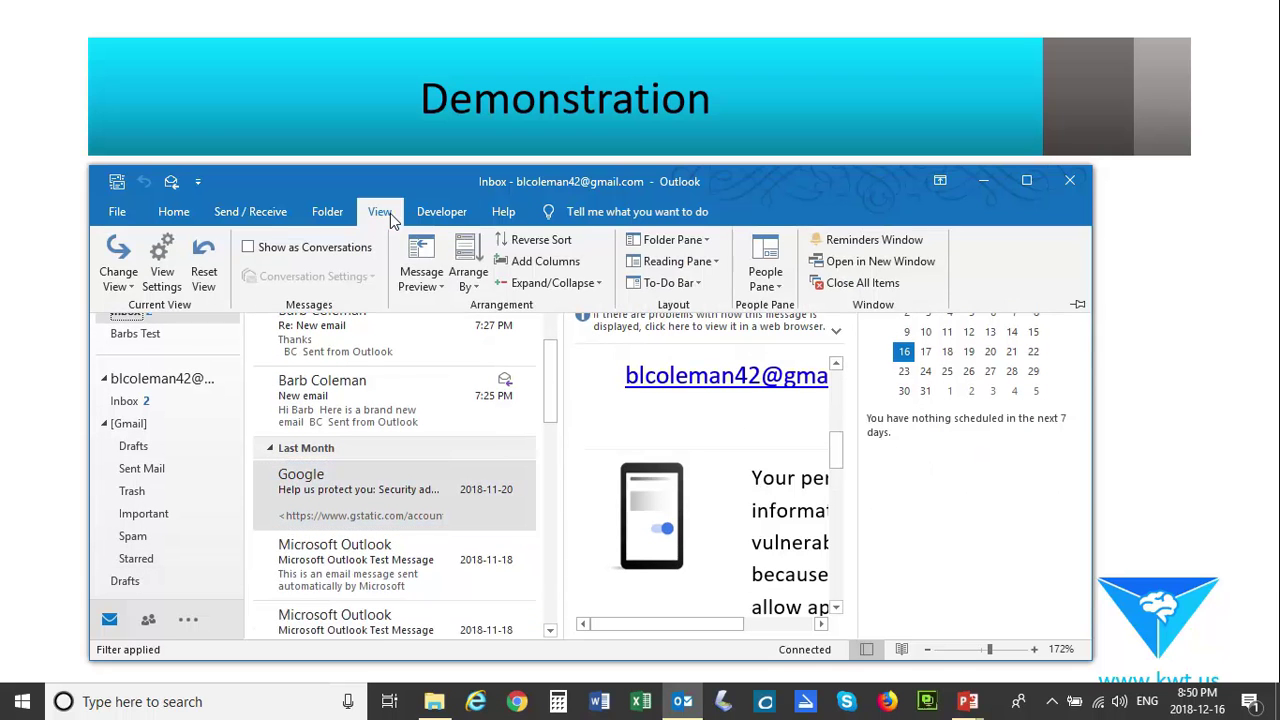
click(322, 217)
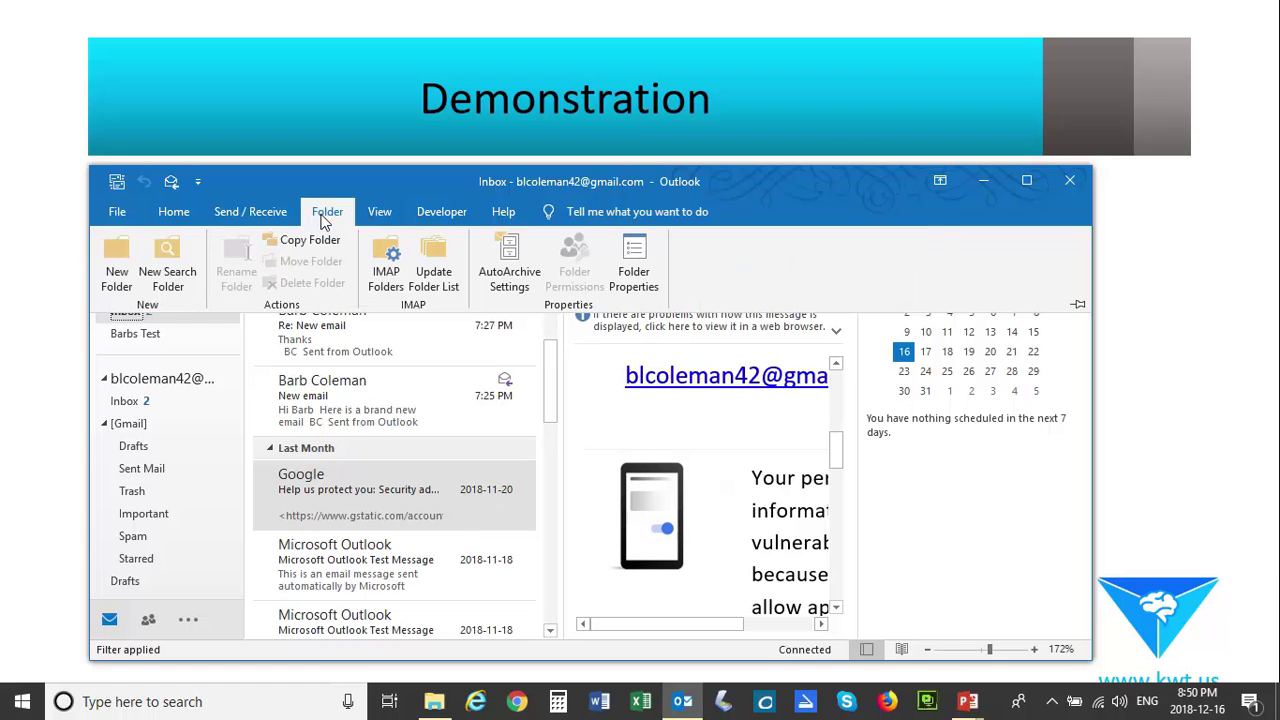
click(1078, 305)
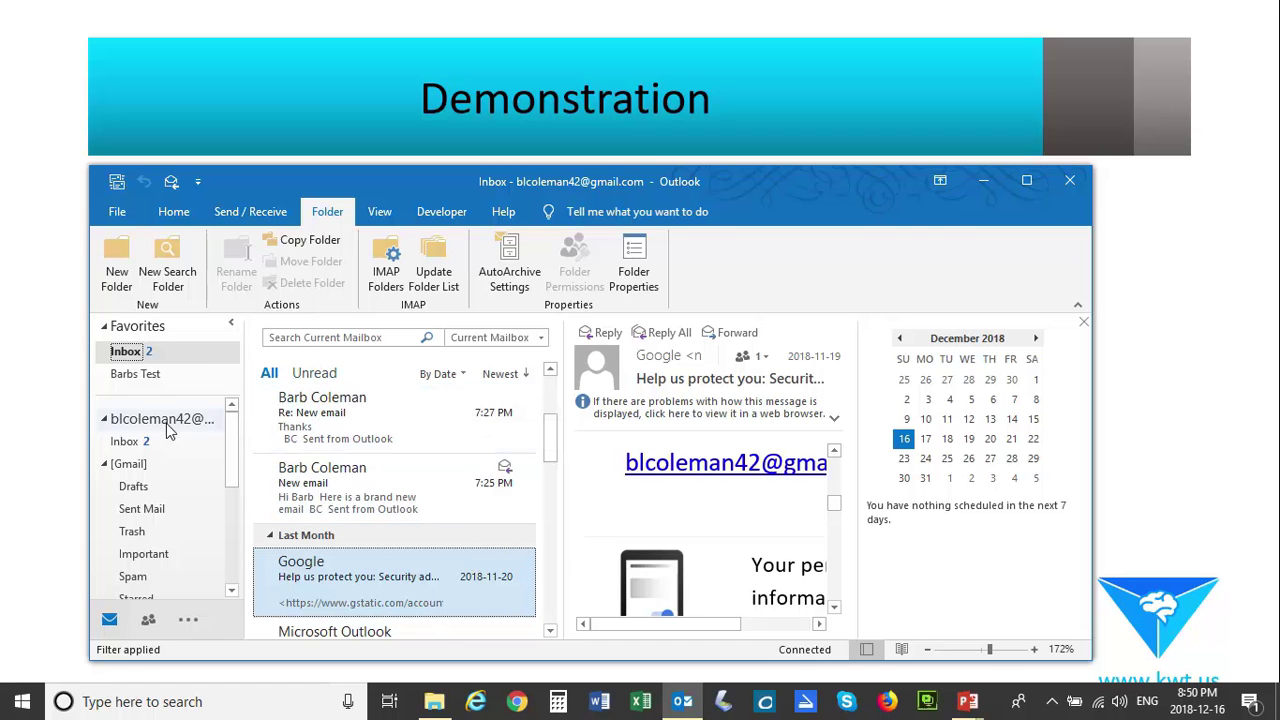
Look through the Developer, View, Folder and Send / Receive commands and the Account Information page
click(446, 220)
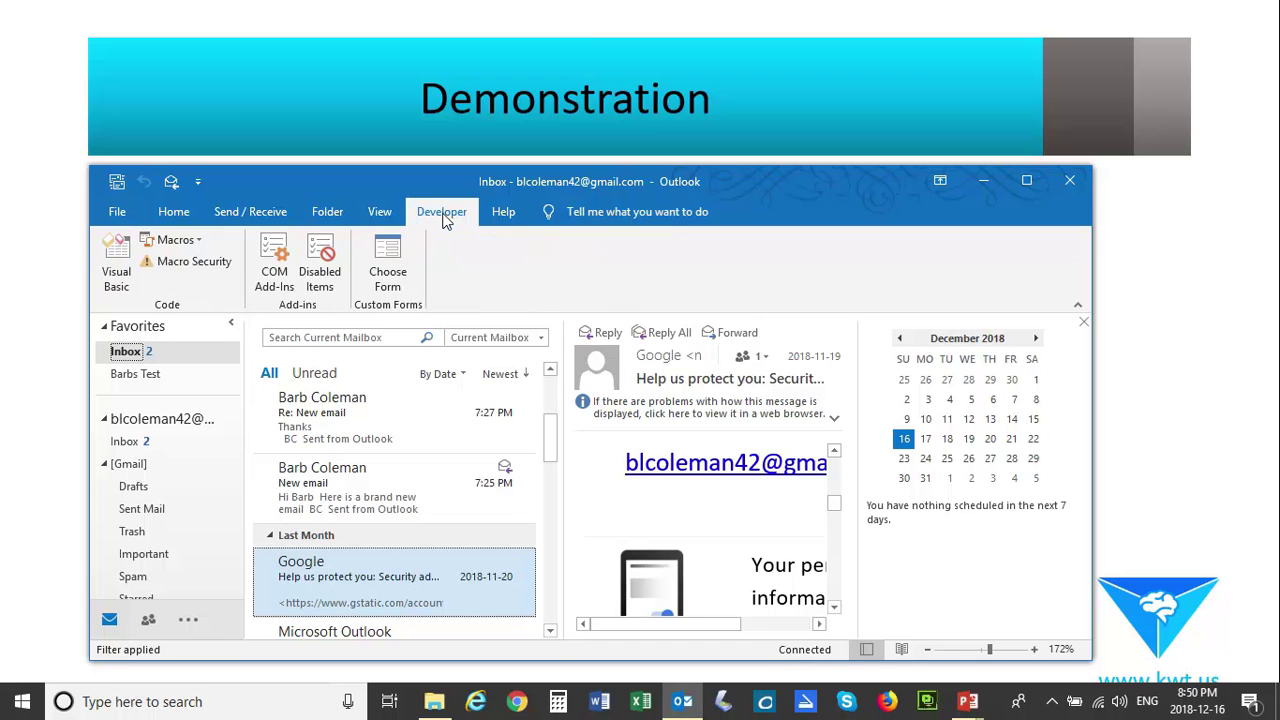
click(378, 215)
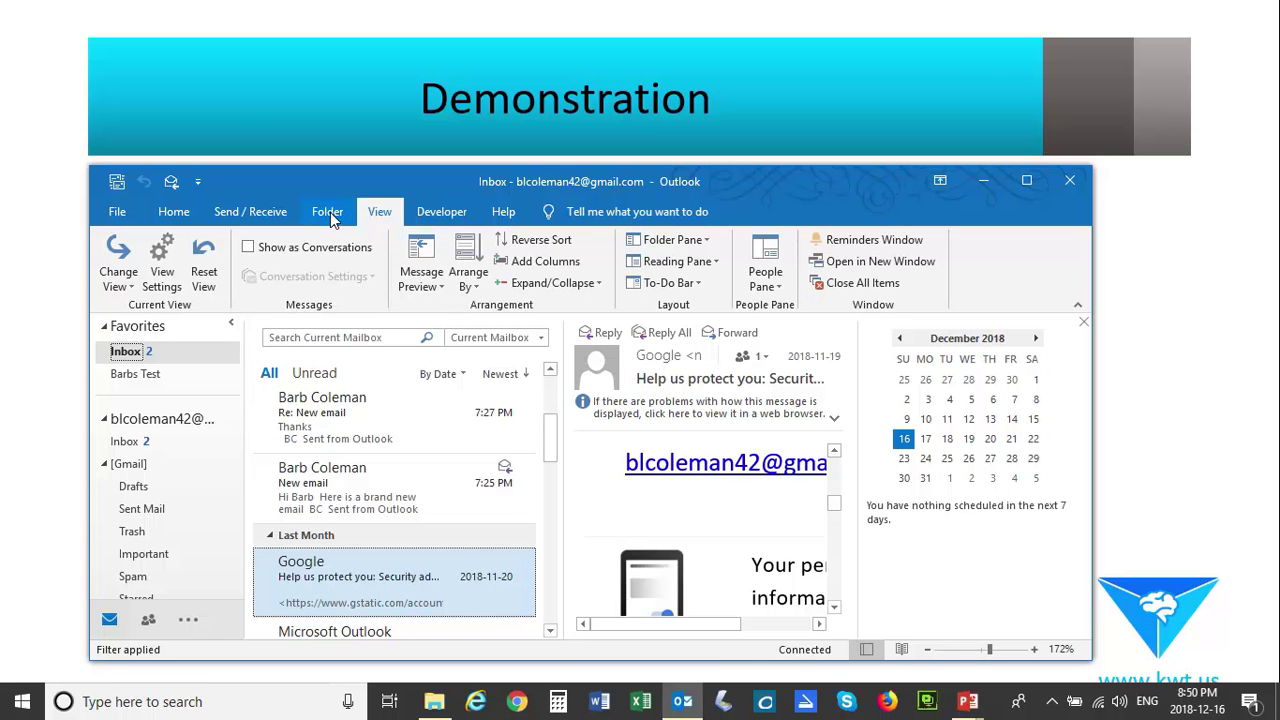
click(330, 215)
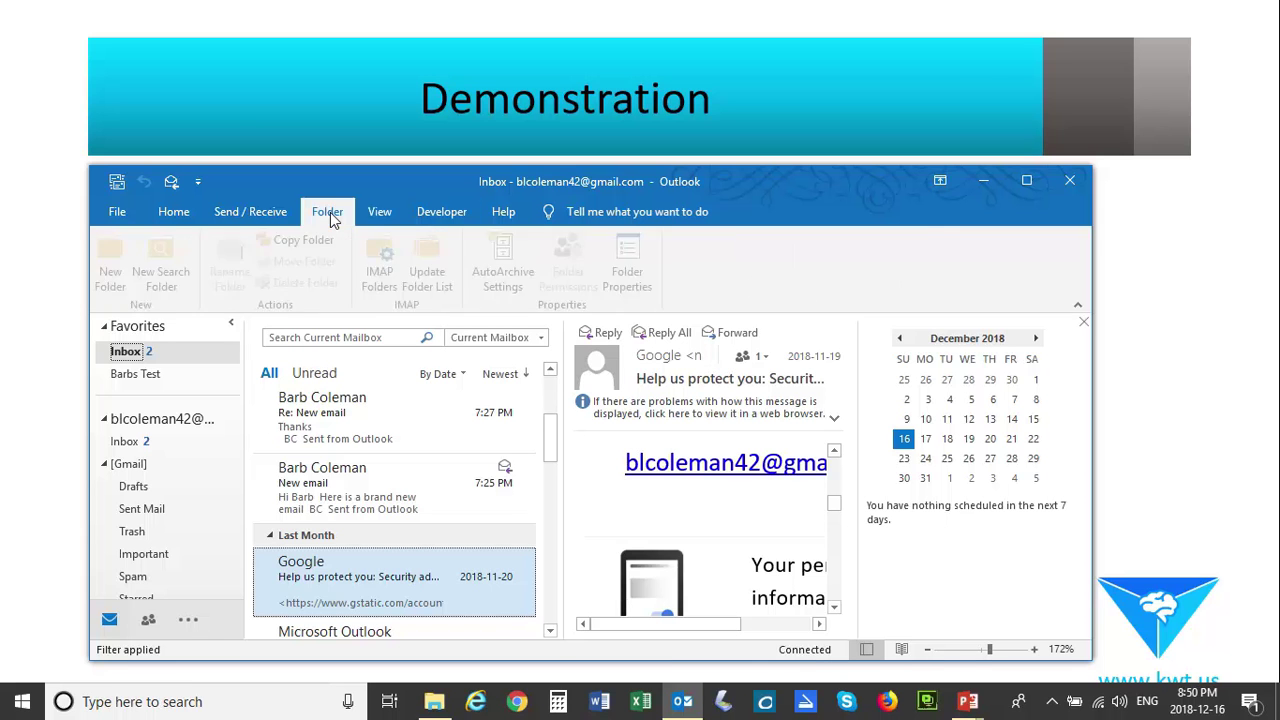
click(267, 220)
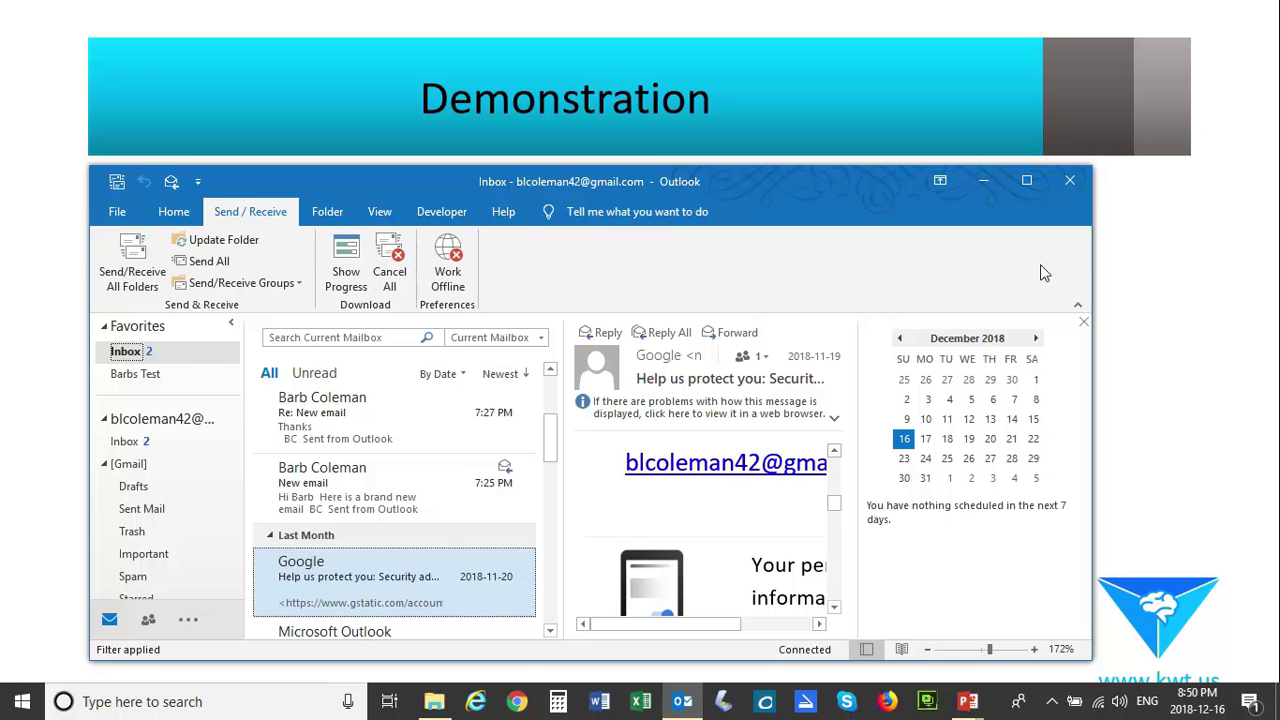
click(117, 214)
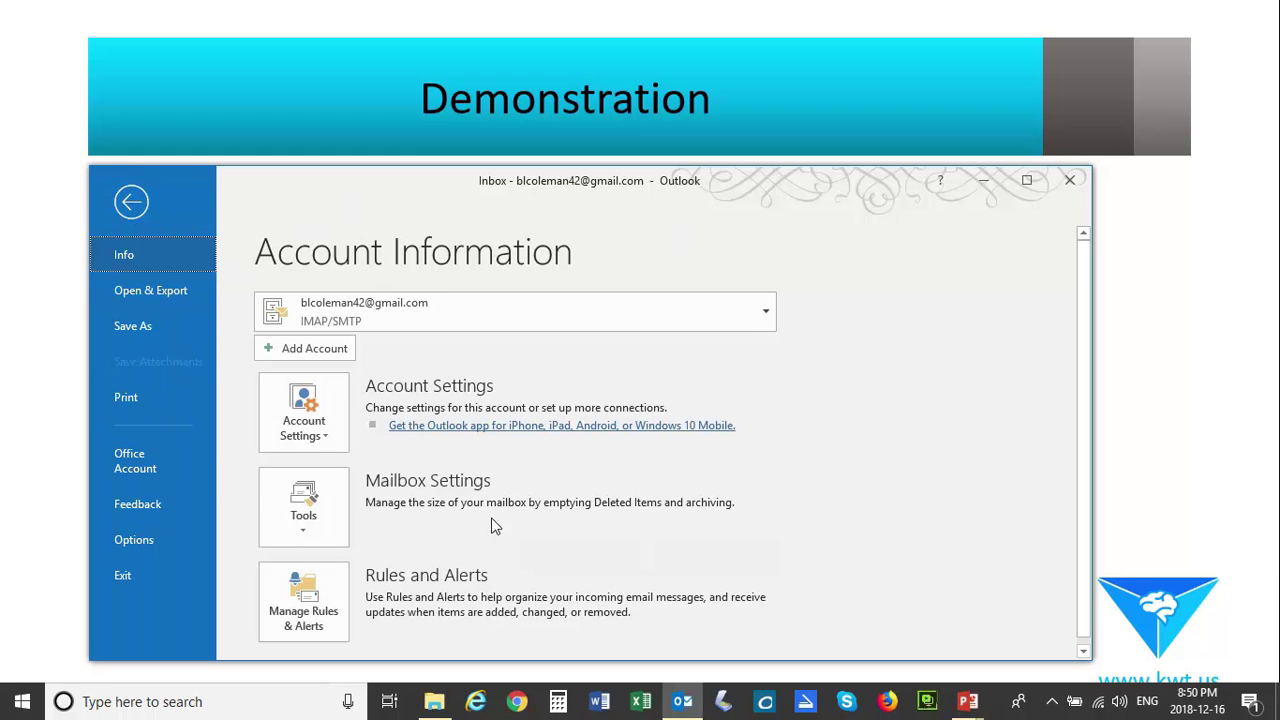
click(129, 204)
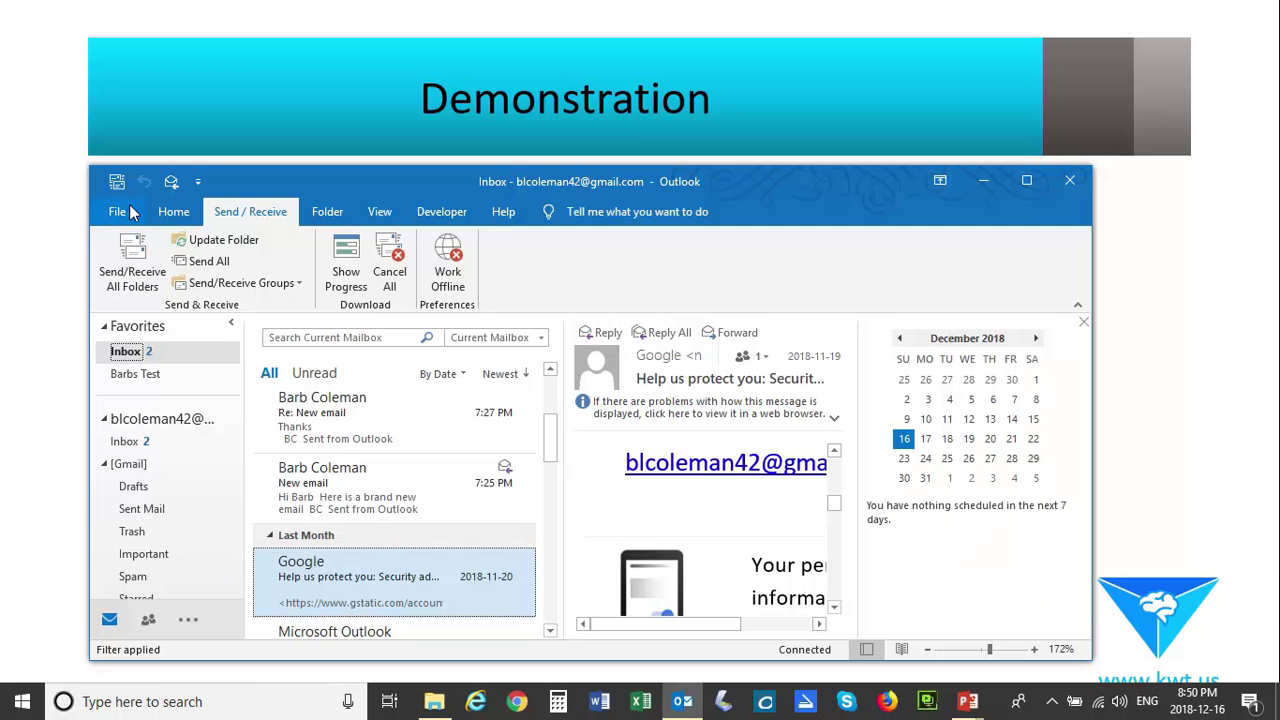
Add the Forward and Copy Folder commands to the Quick Access Toolbar
click(199, 179)
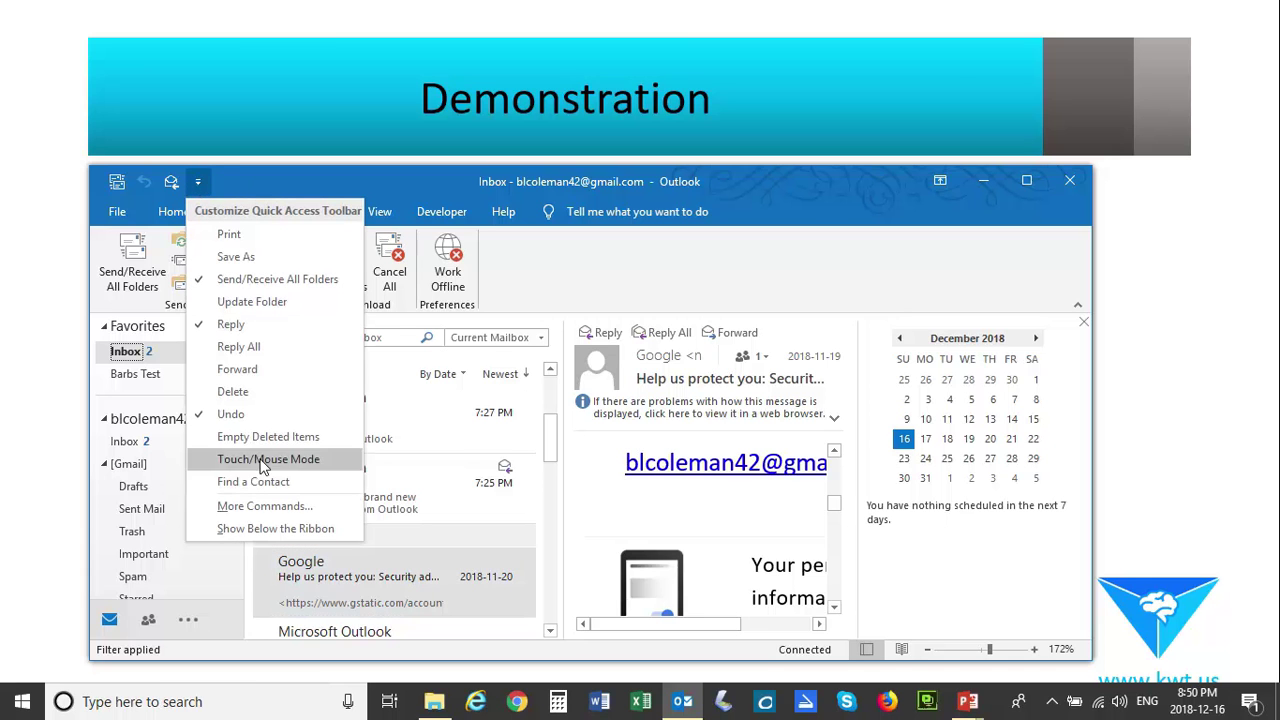
click(265, 369)
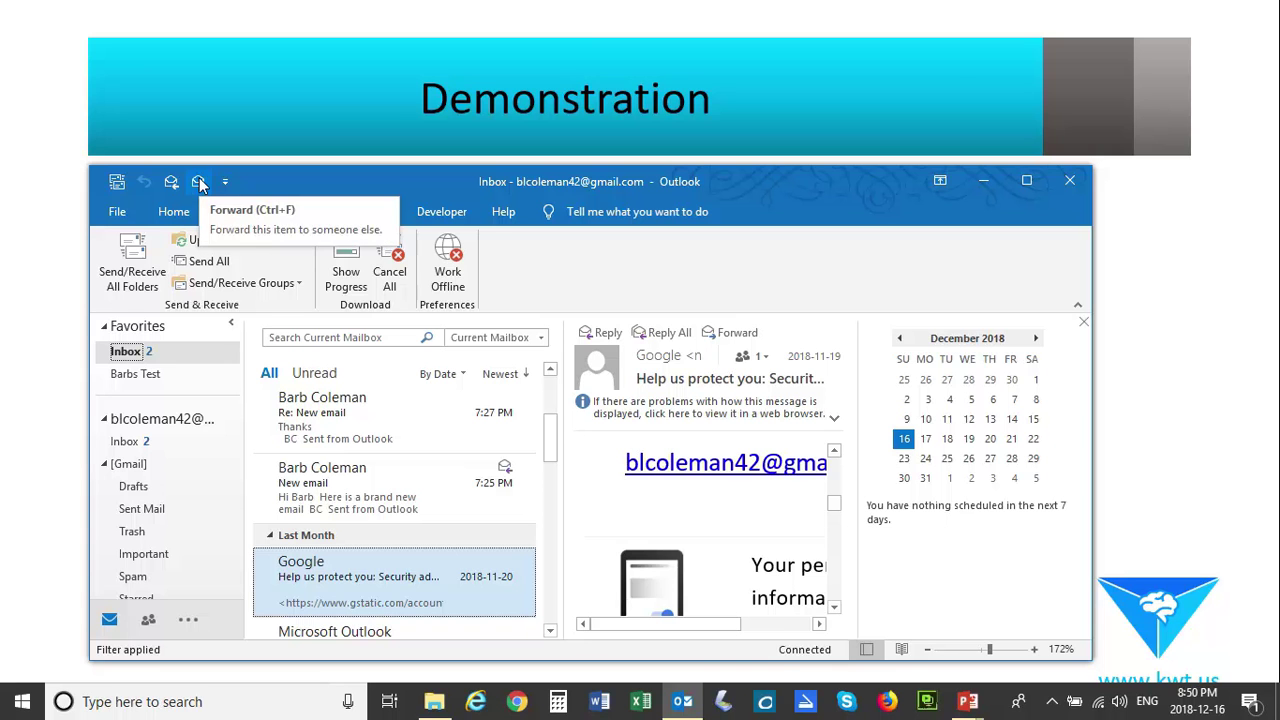
click(389, 213)
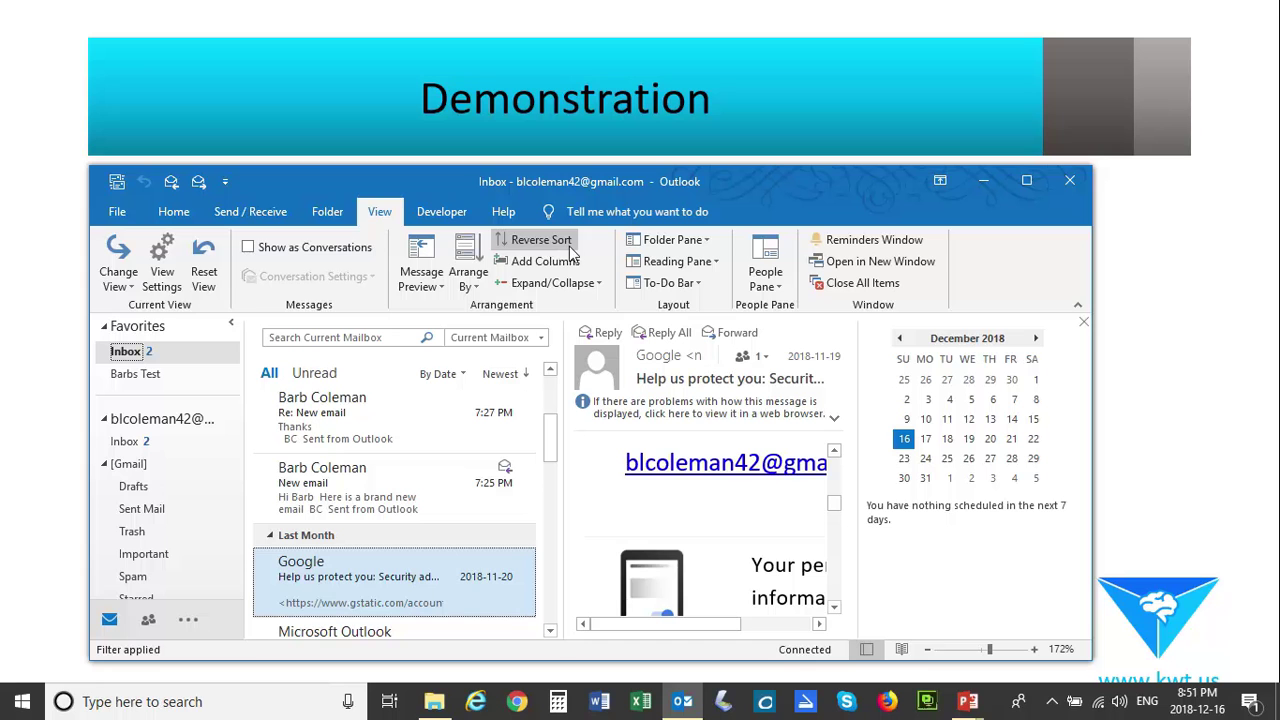
click(330, 214)
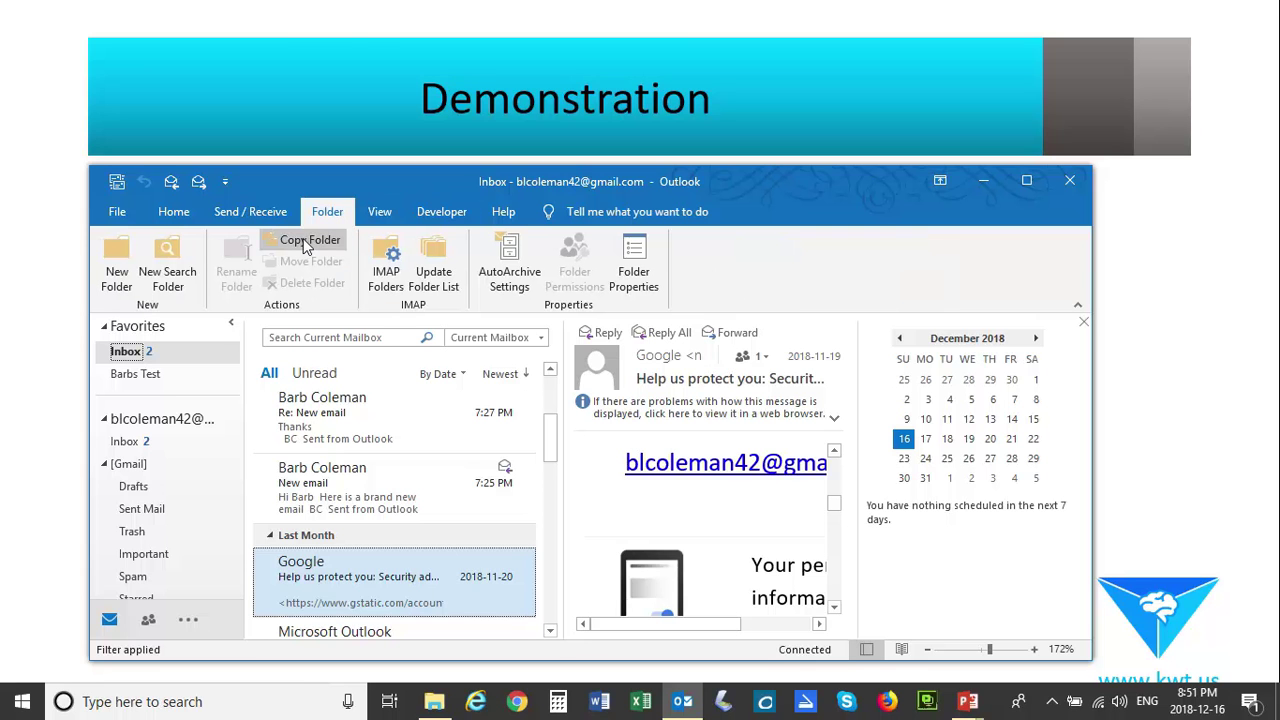
right_click(306, 247)
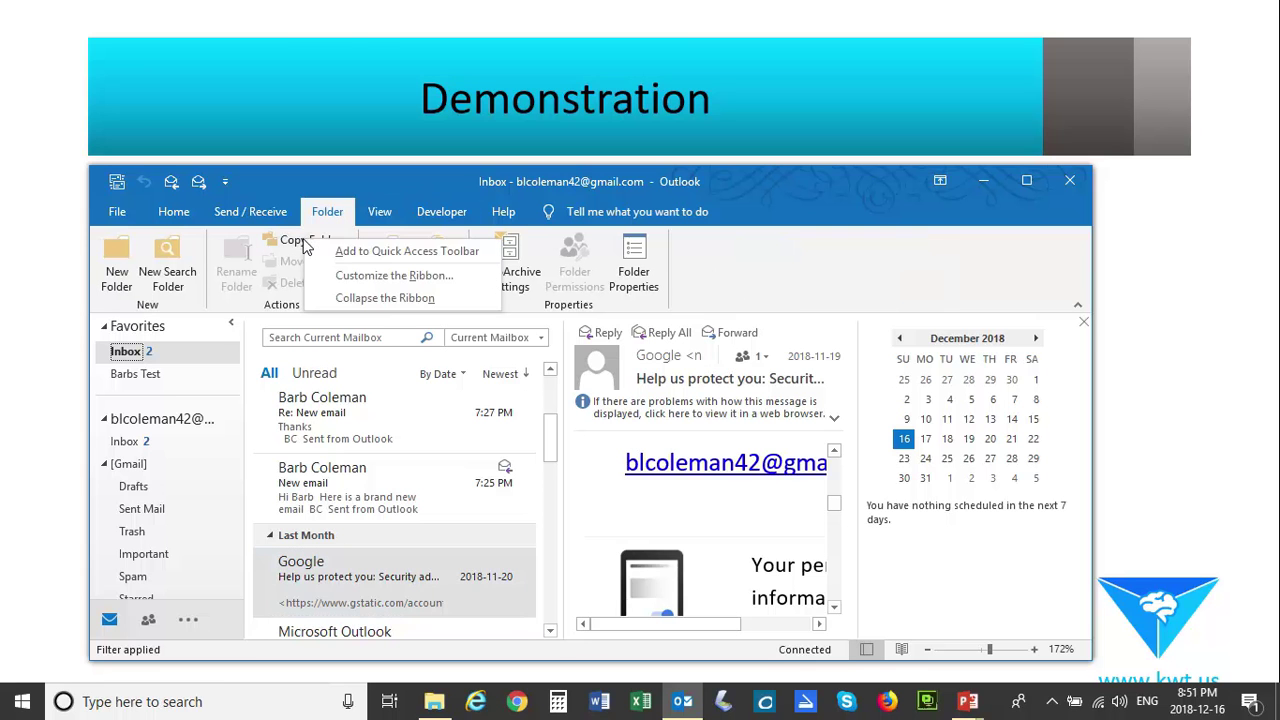
click(357, 256)
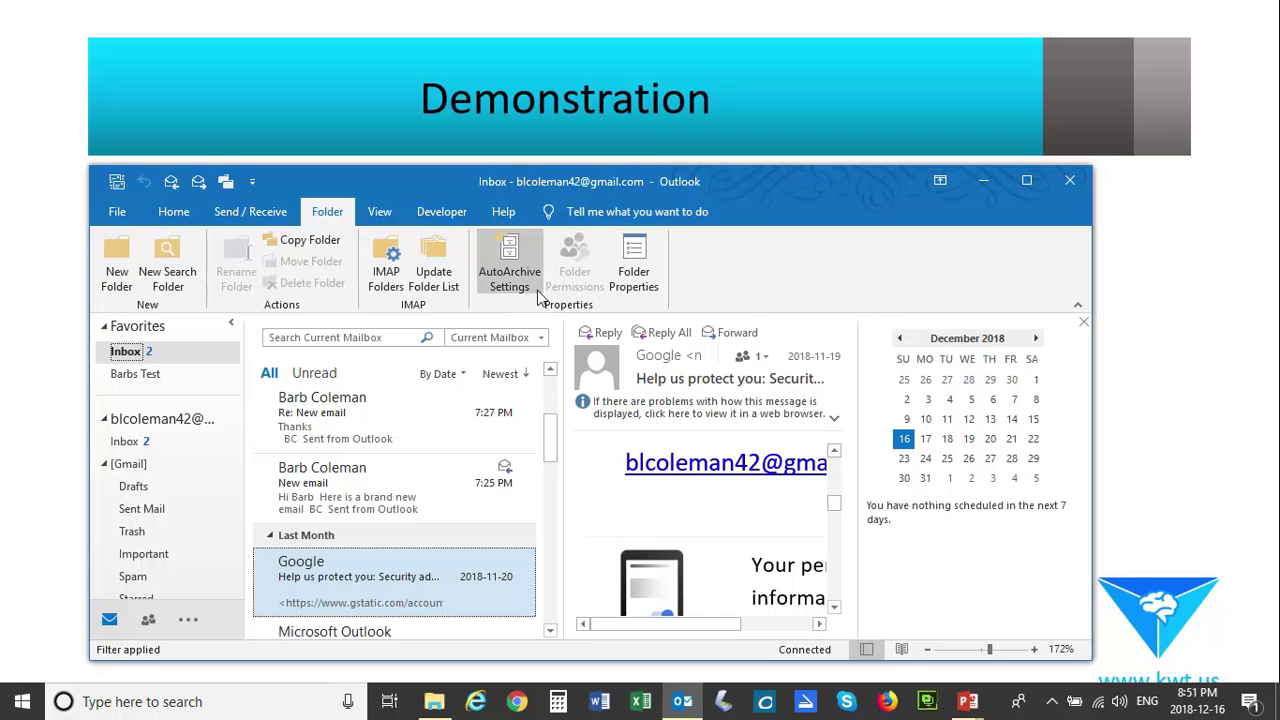
Remove the Forward command from the Quick Access Toolbar
right_click(199, 186)
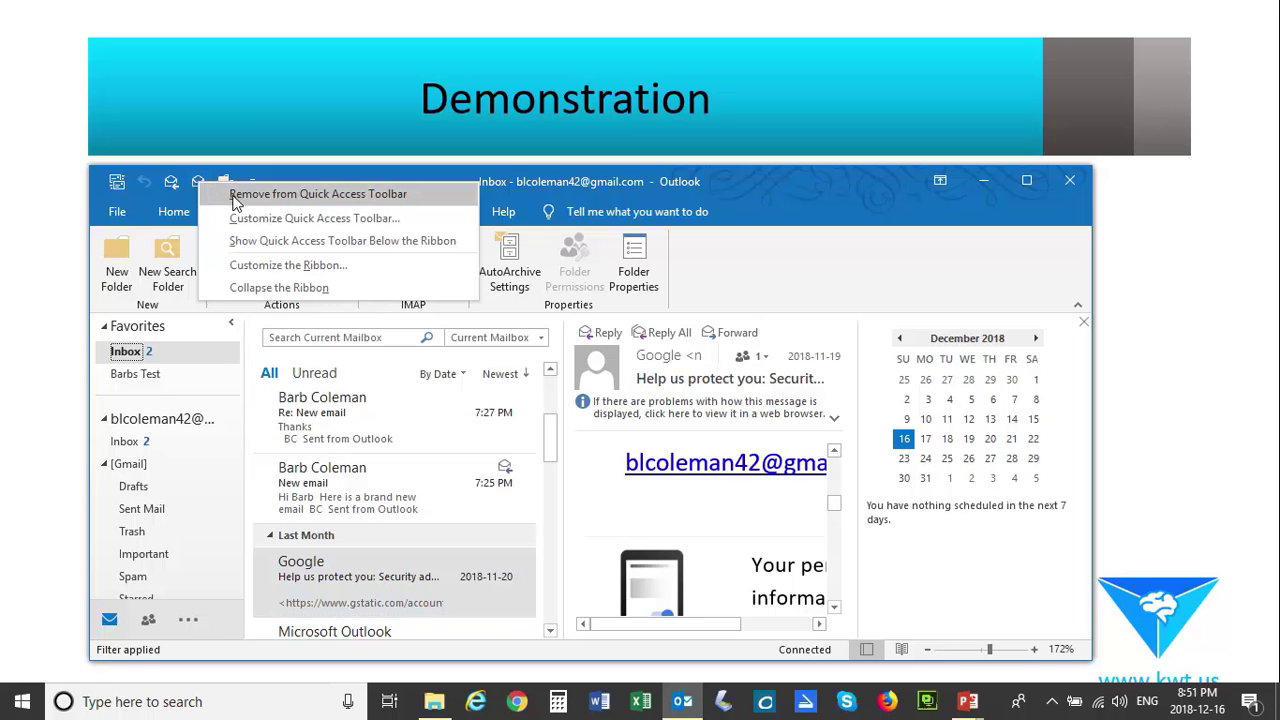
click(236, 198)
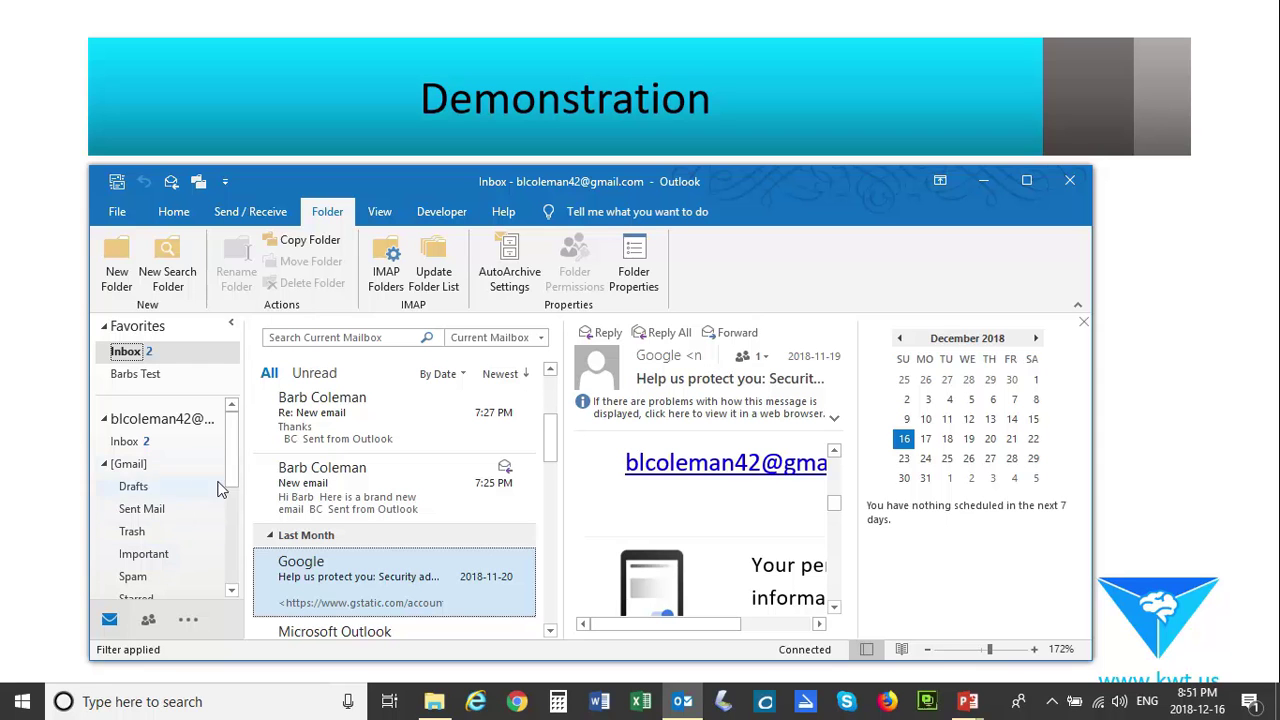
Add the Gmail Important folder to Favorites
scroll(230, 457, down, 1)
click(147, 490)
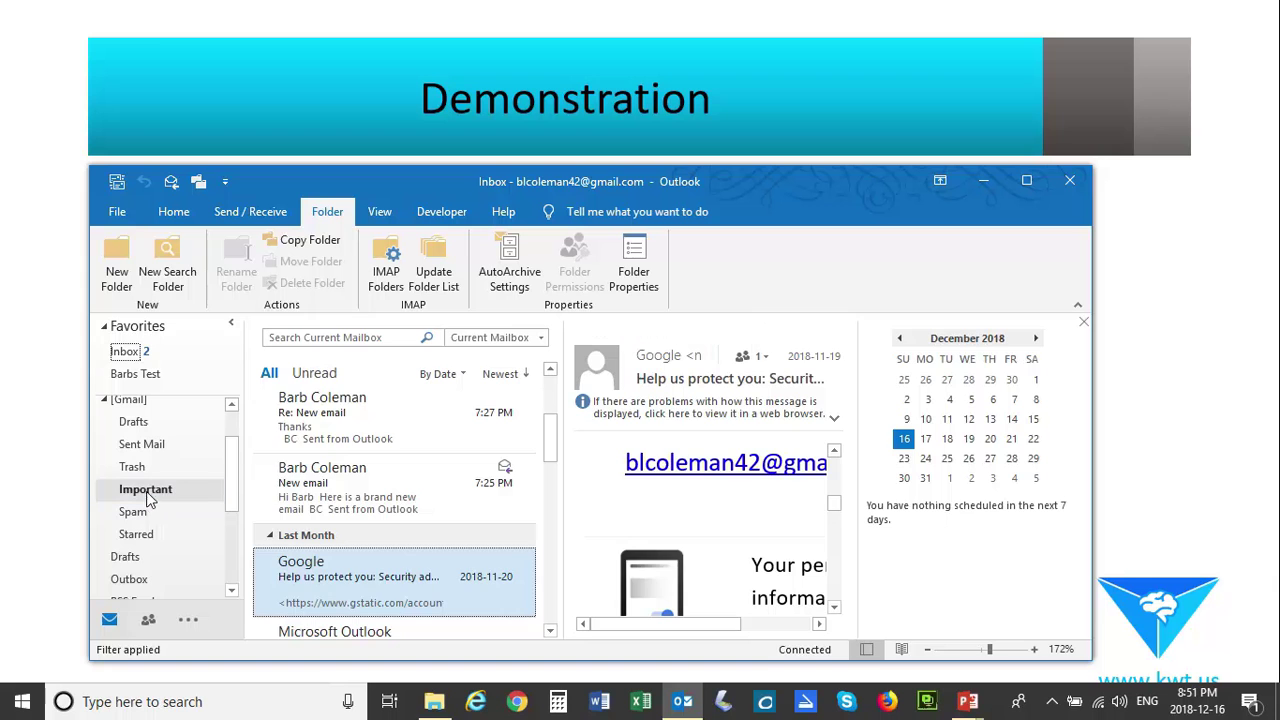
right_click(147, 490)
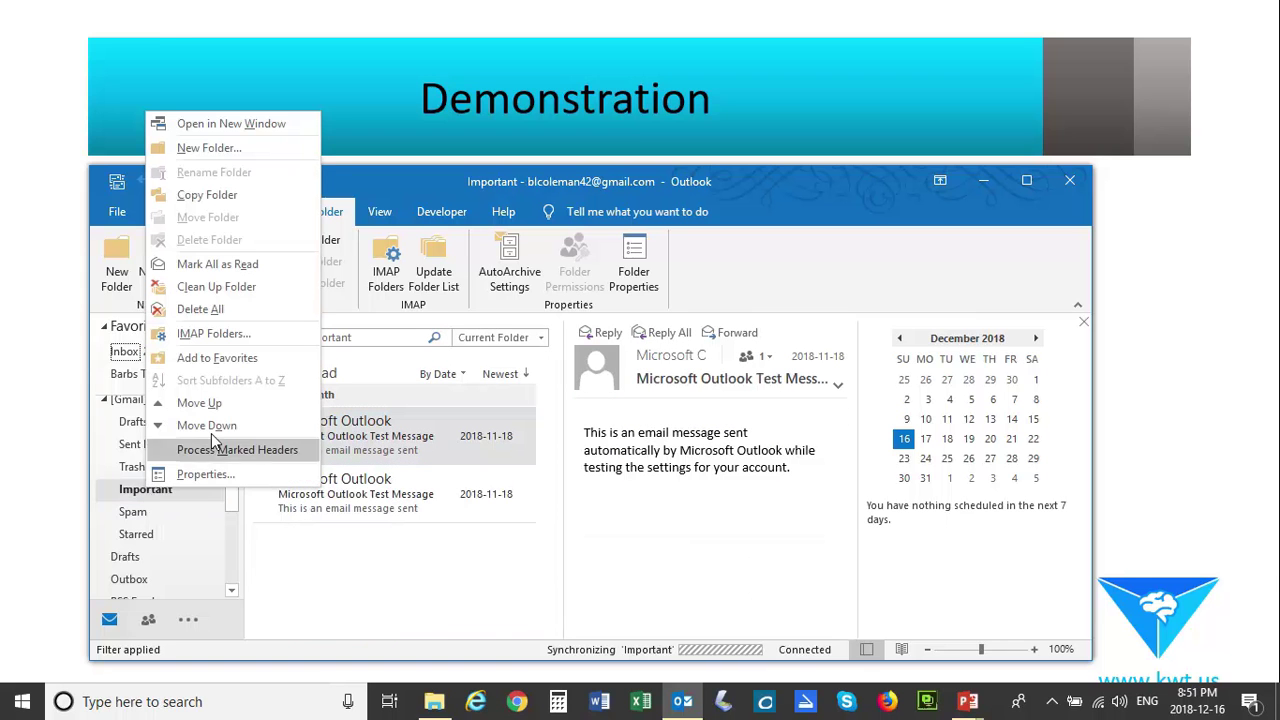
click(216, 358)
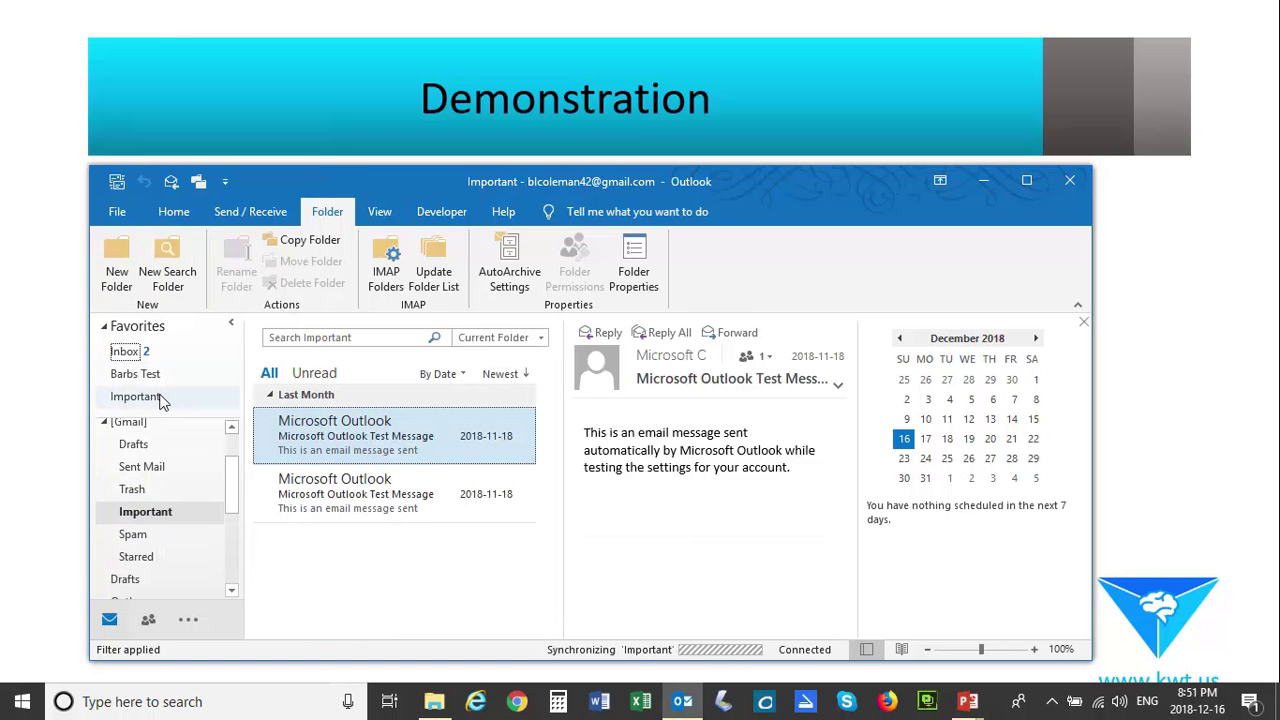
View the test search folder and the Important folder from Favorites, and return to the Inbox
click(177, 375)
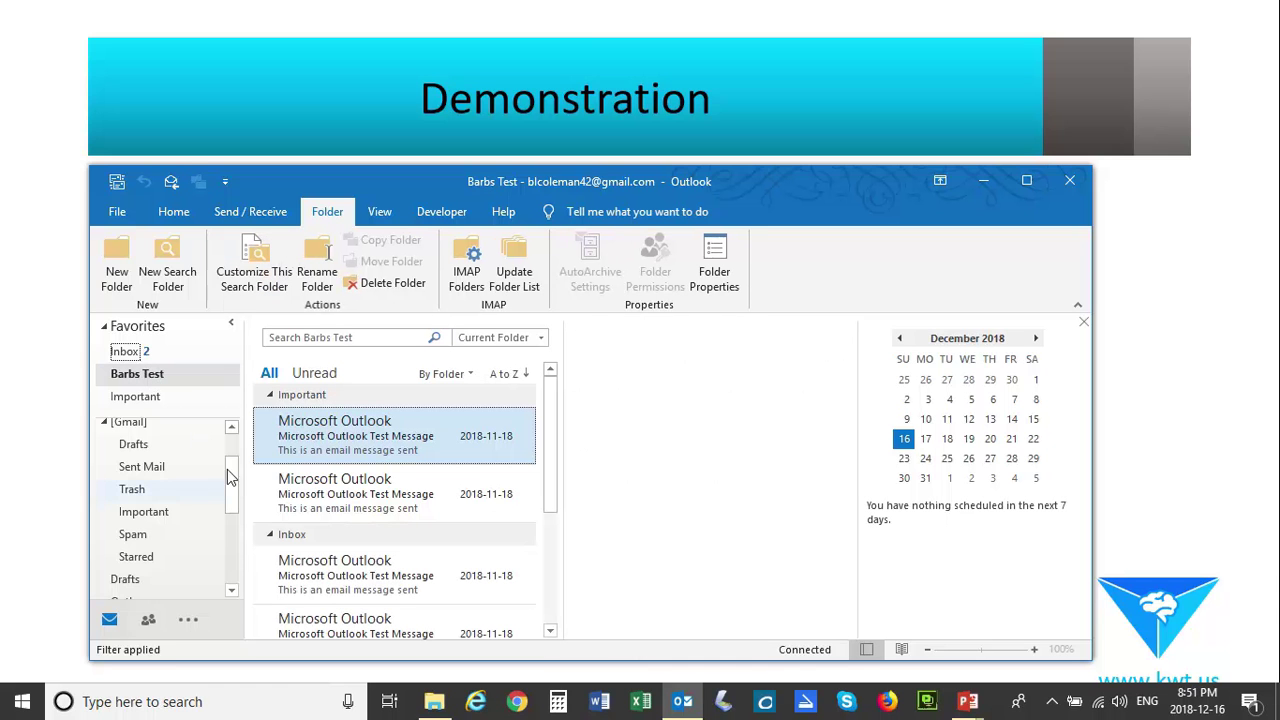
drag(228, 468, 230, 432)
click(190, 398)
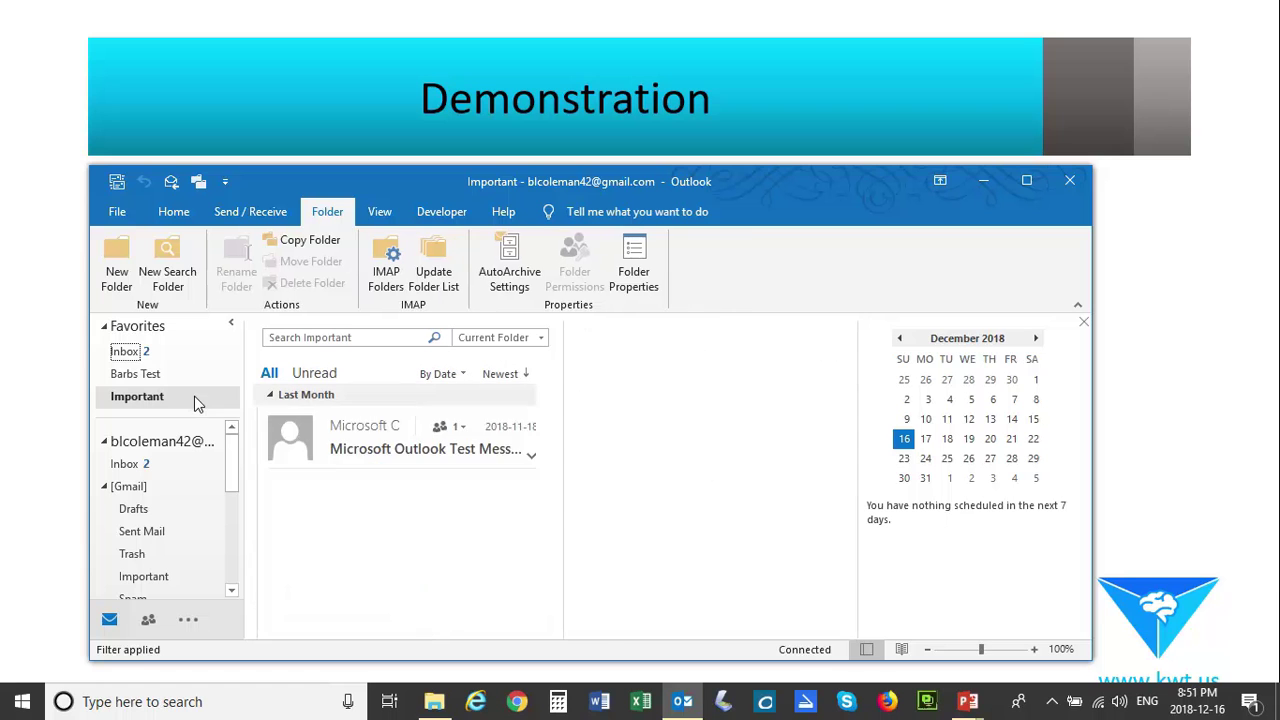
click(145, 355)
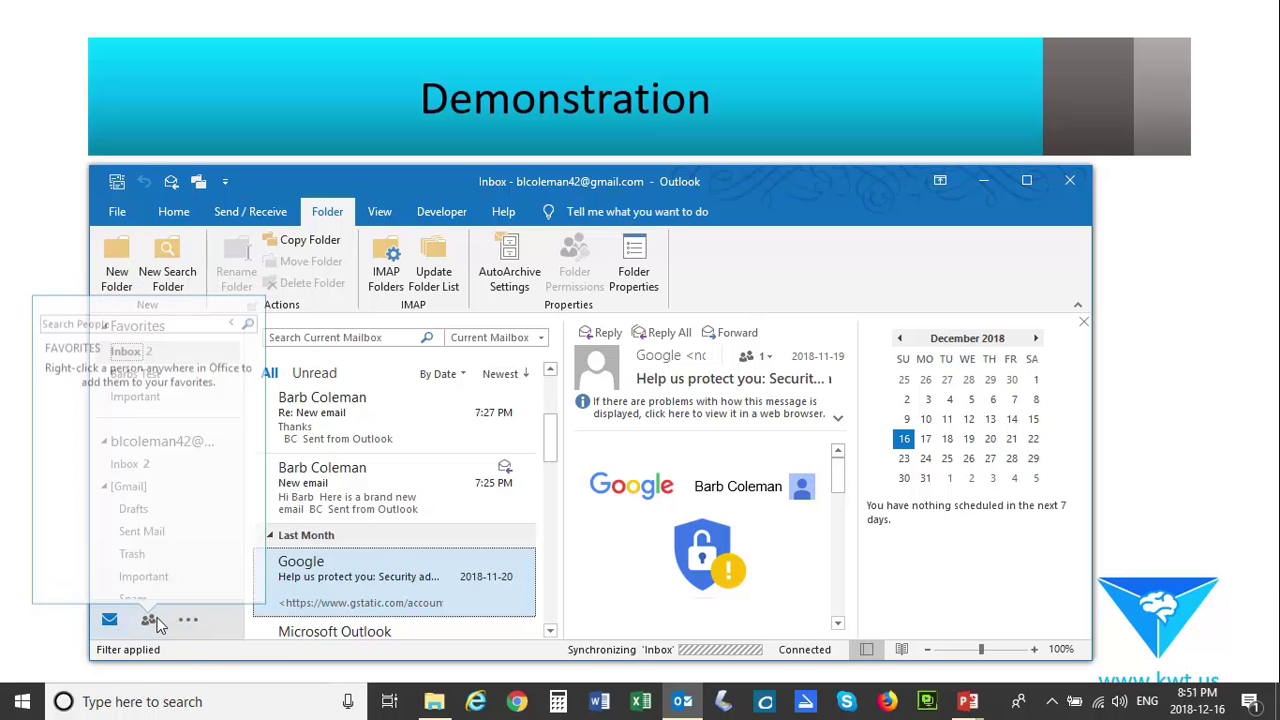
Set the maximum number of visible navigation items to 5
click(188, 621)
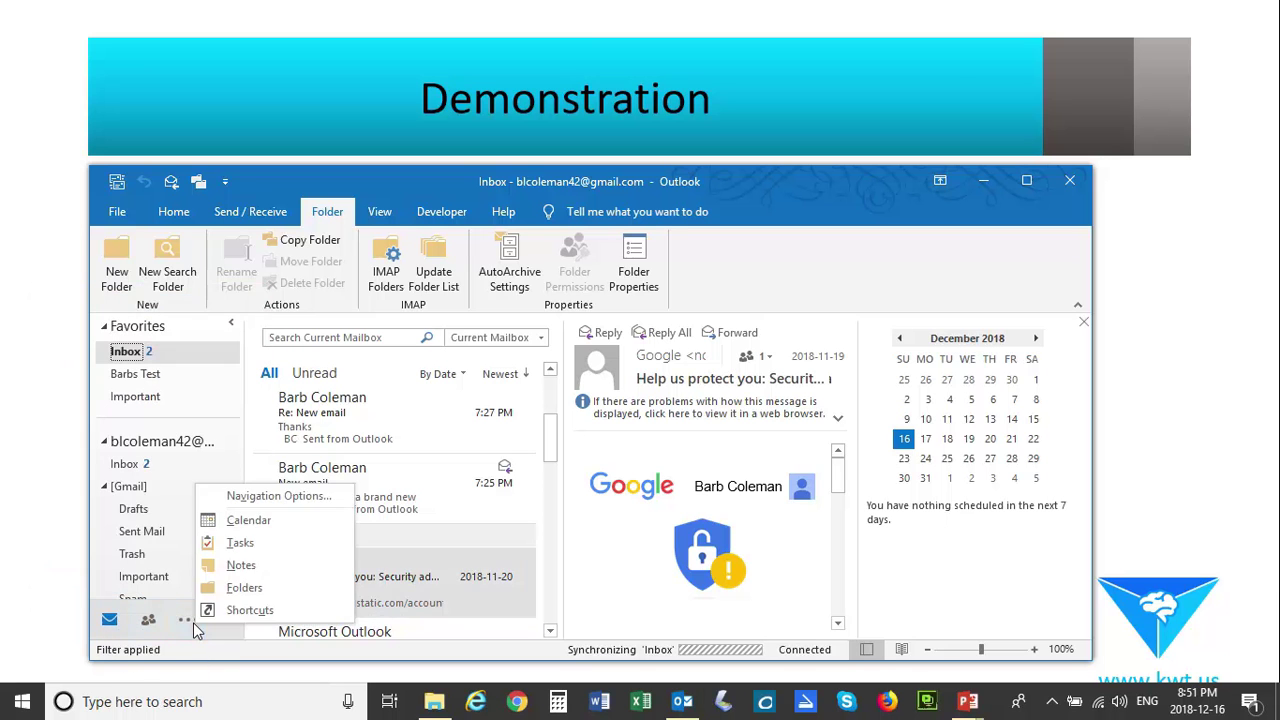
click(241, 505)
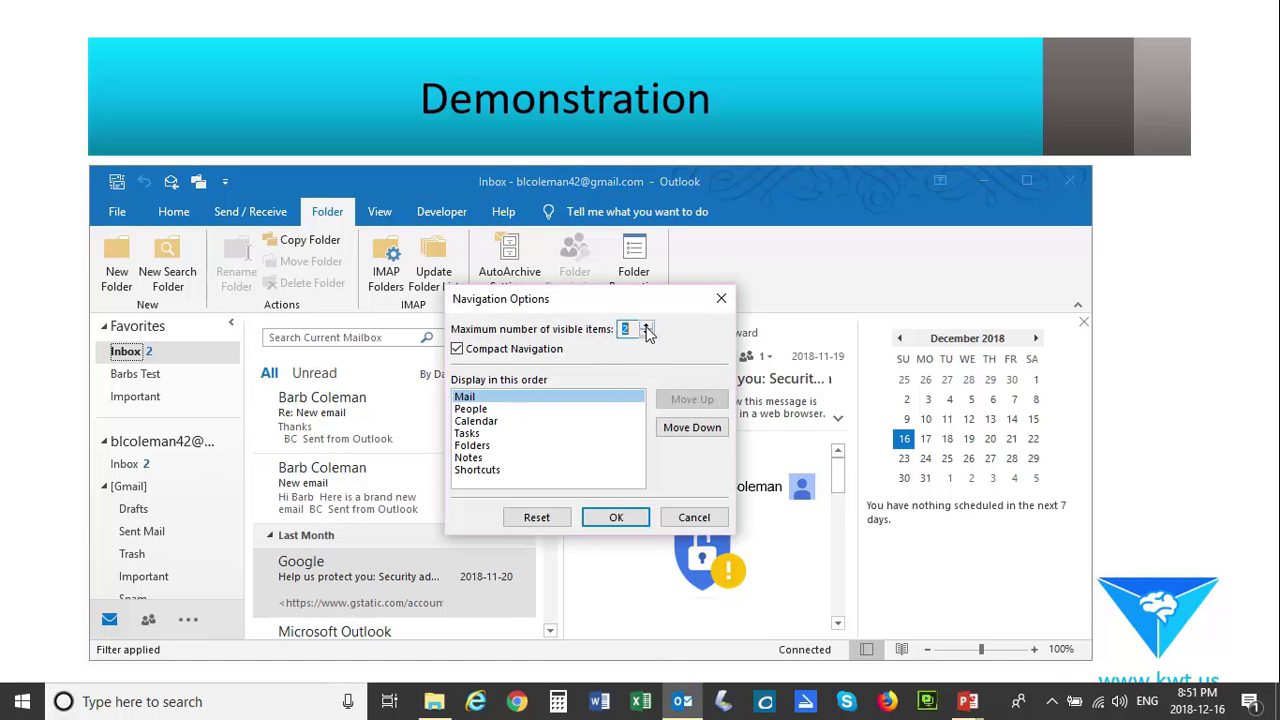
click(616, 517)
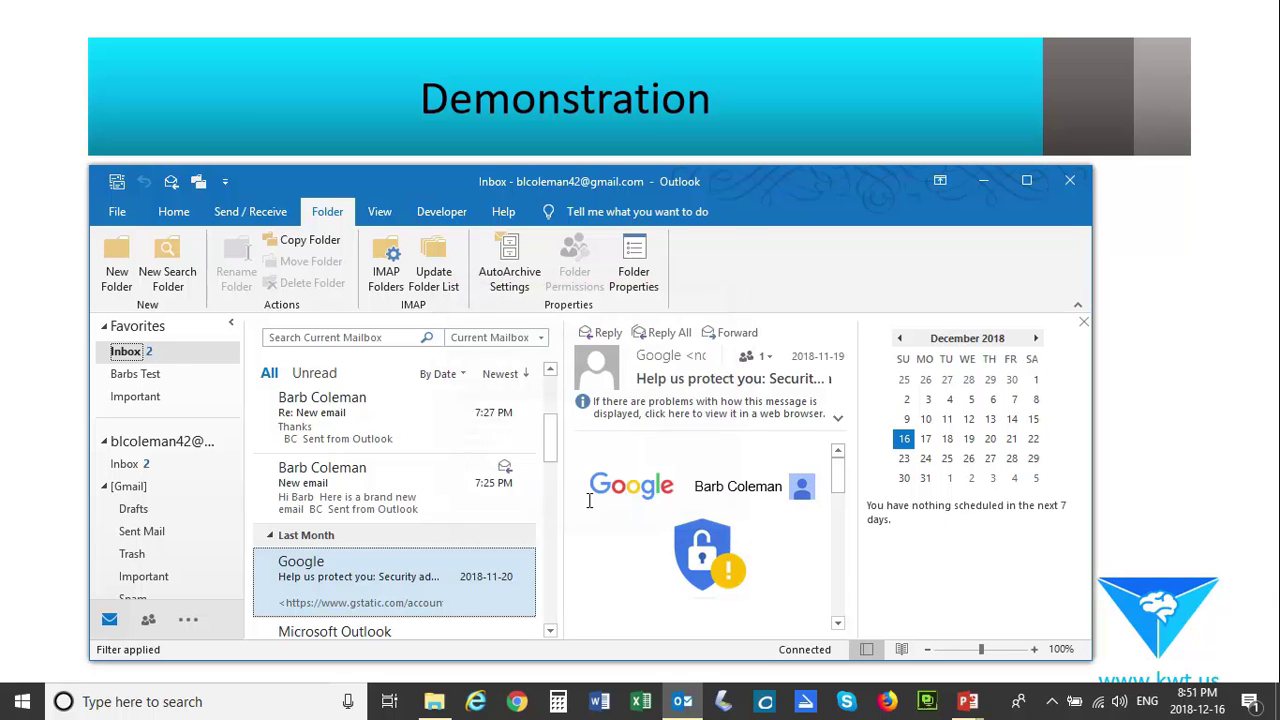
Set the maximum number of visible items in the navigation options to 2
click(199, 625)
click(281, 496)
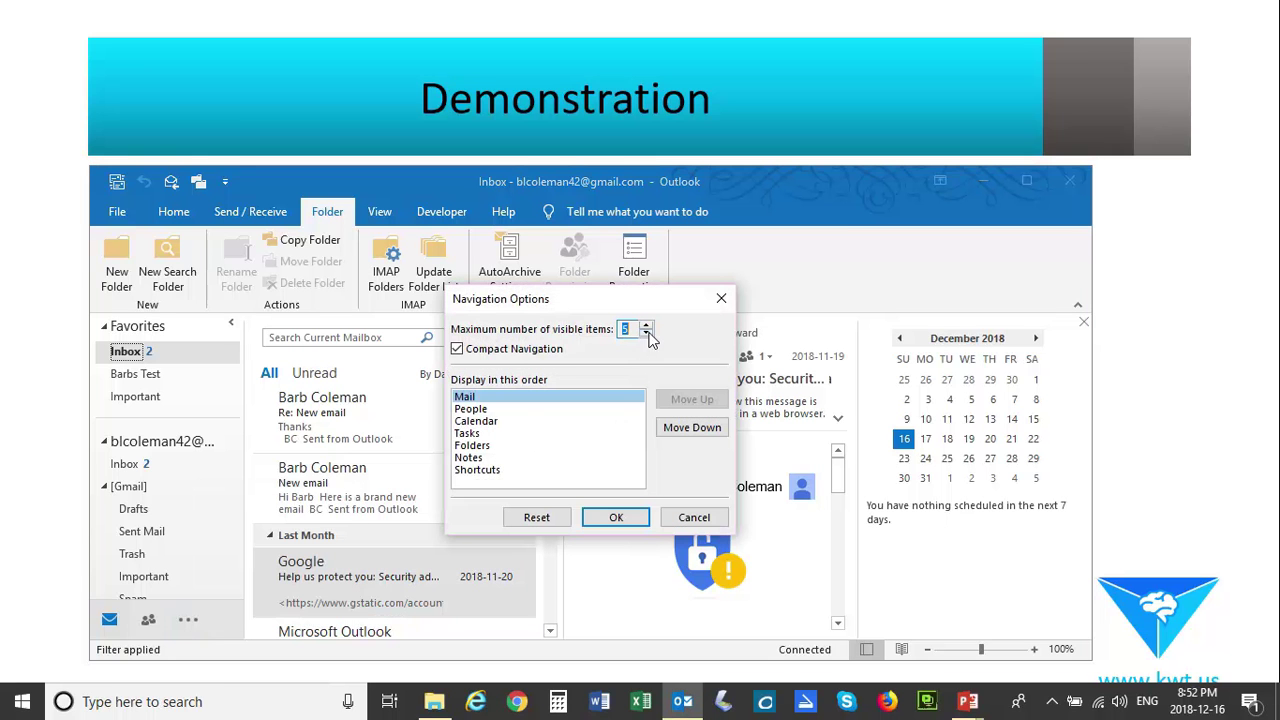
click(647, 334)
click(616, 517)
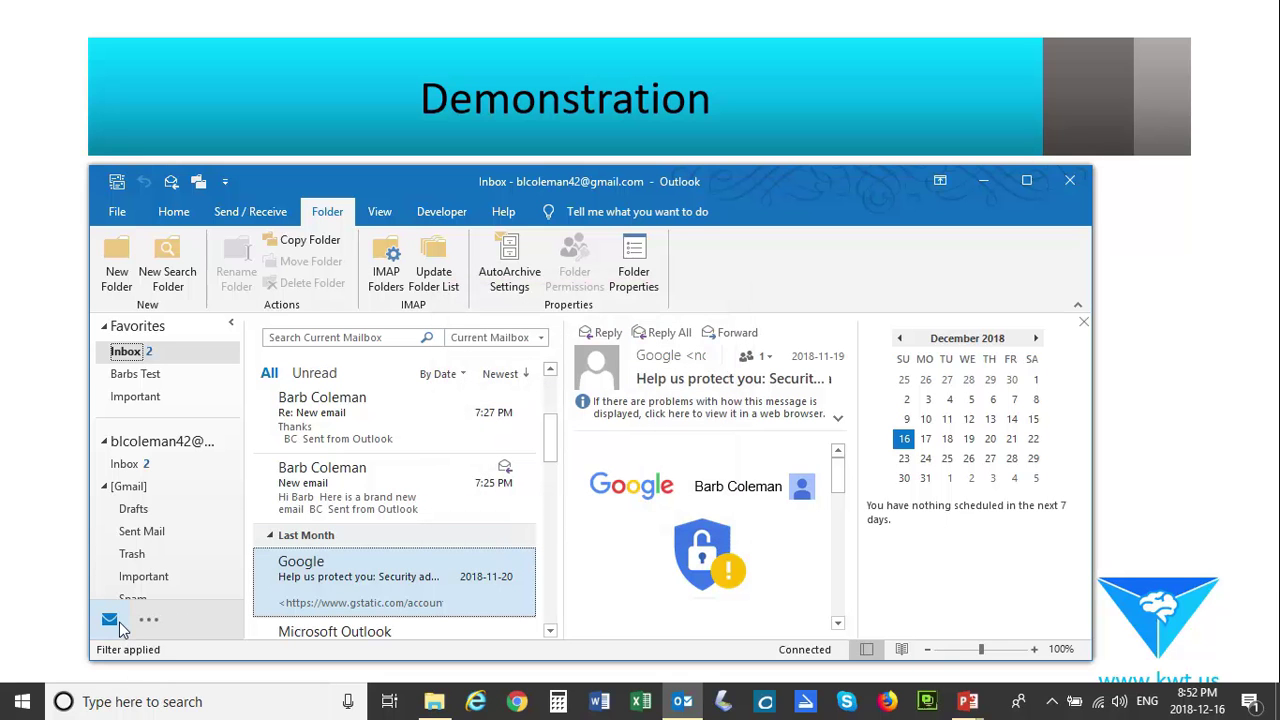
Turn off Compact Navigation so the navigation bar shows item names instead of icons
click(148, 625)
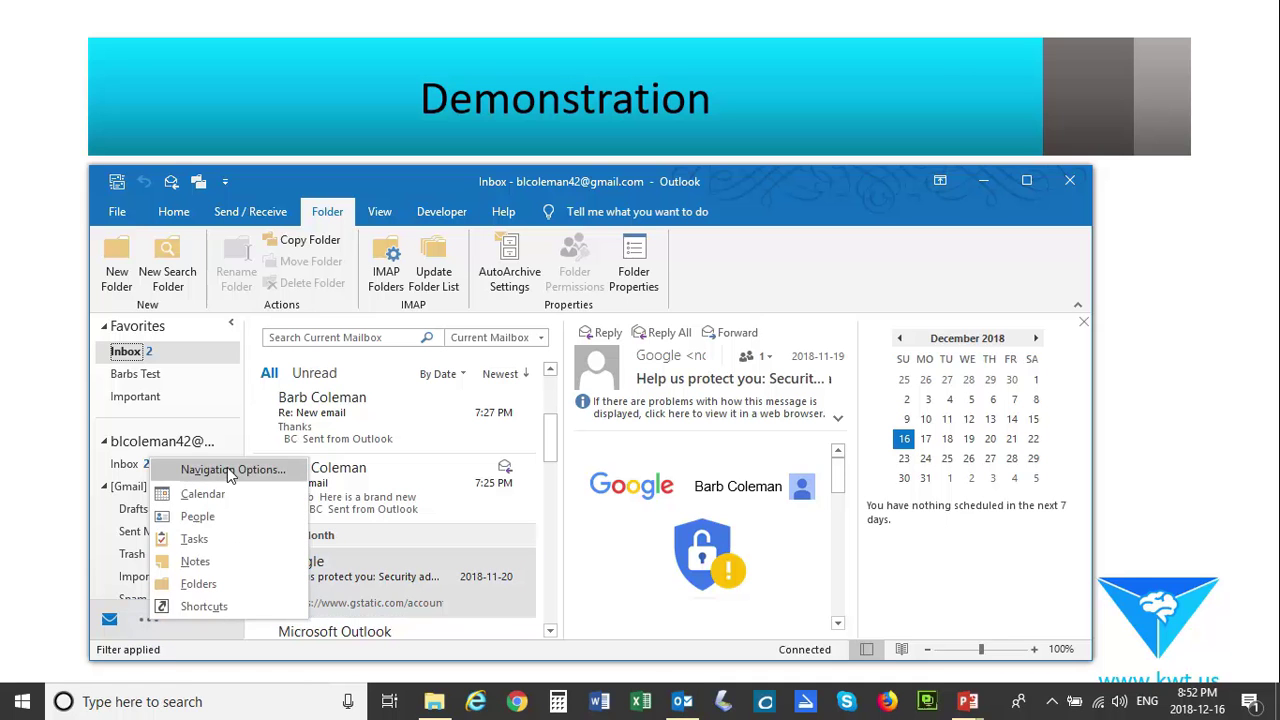
click(155, 626)
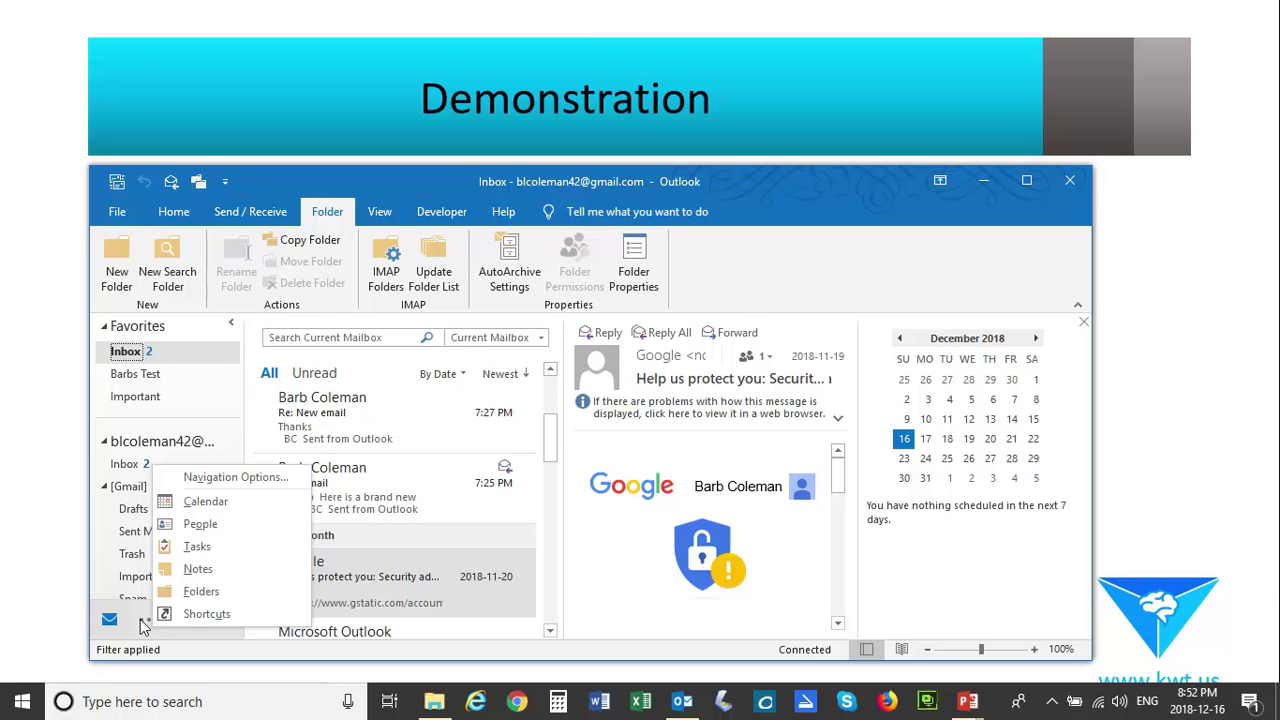
click(229, 478)
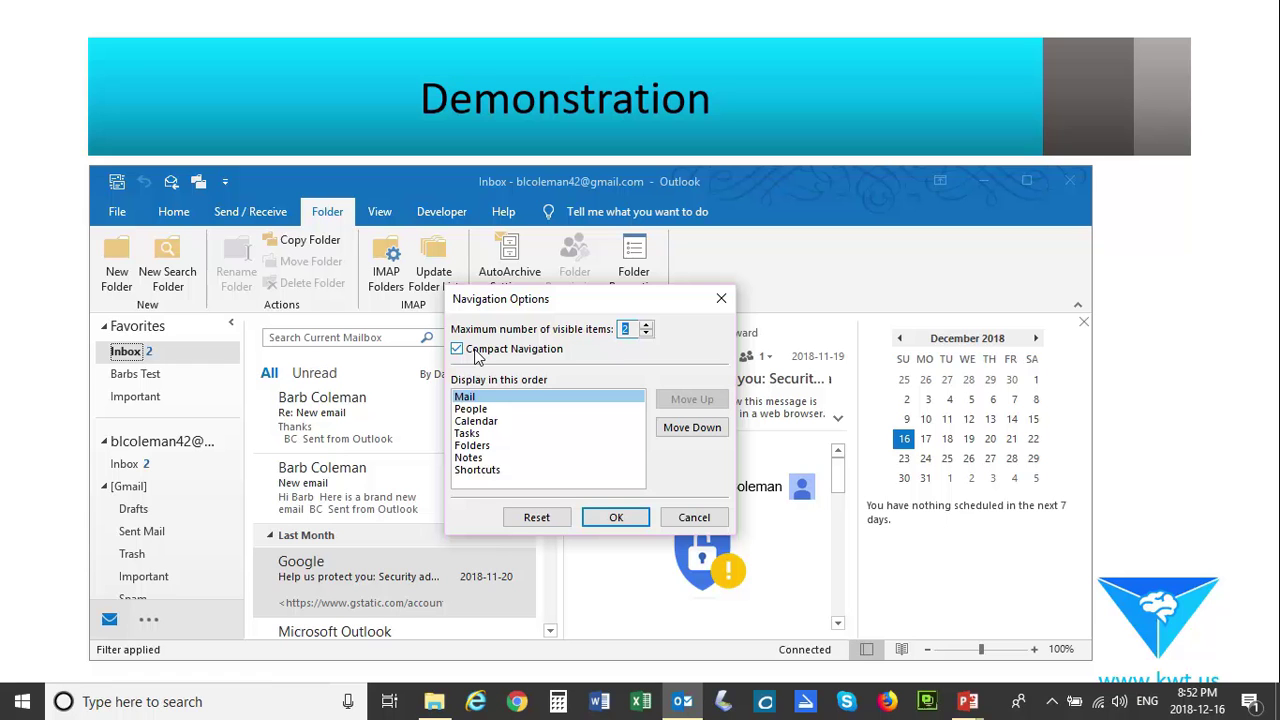
click(616, 517)
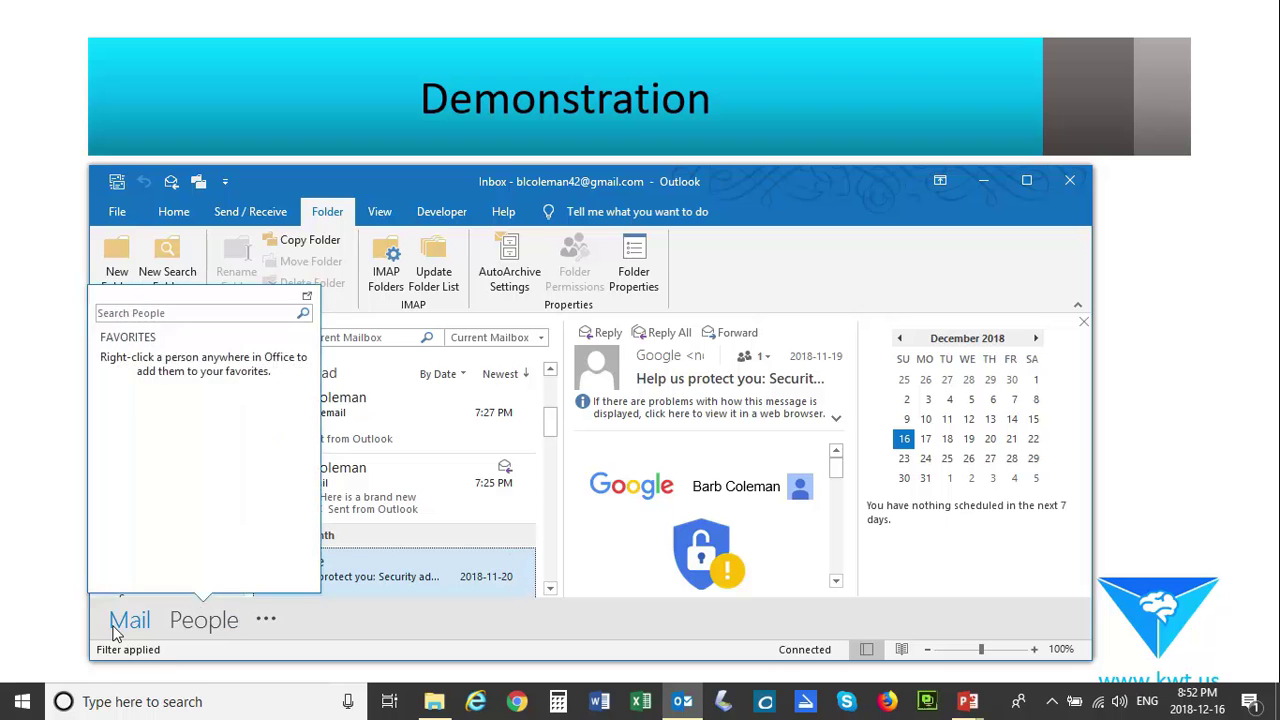
Move Calendar above People in the navigation display order
mouse_move(236, 640)
click(268, 620)
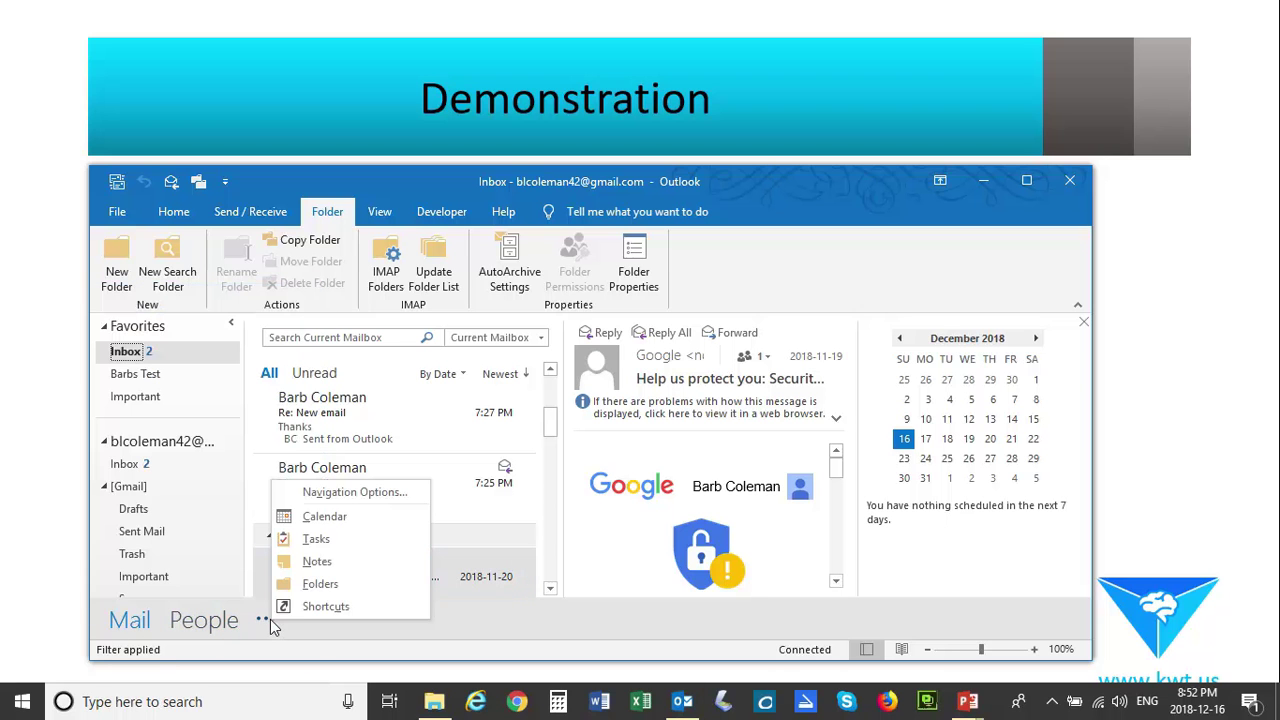
click(345, 493)
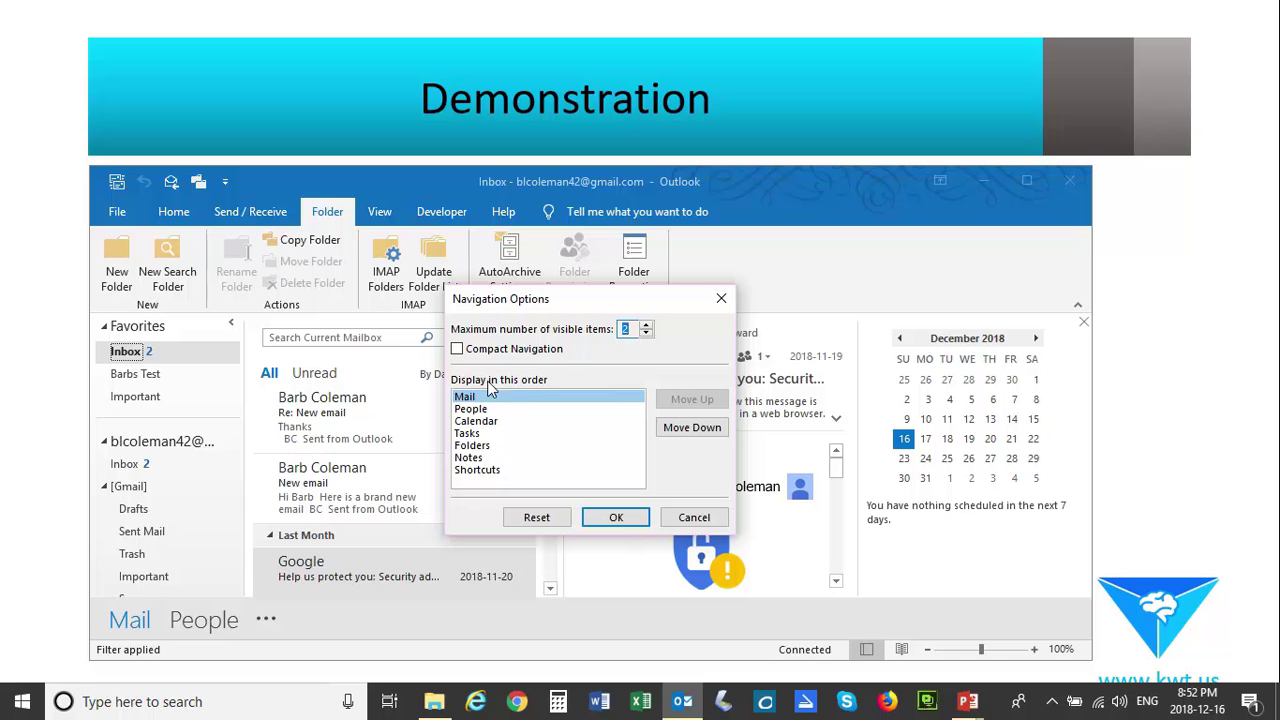
click(478, 421)
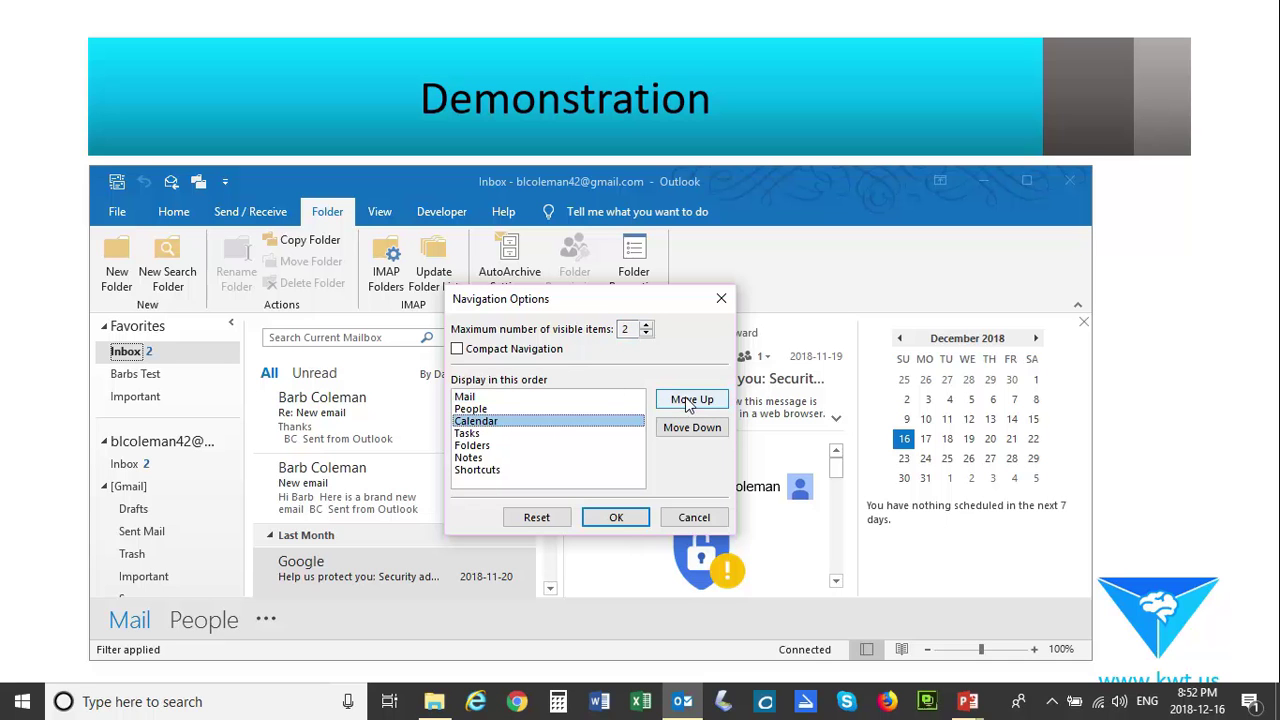
click(688, 401)
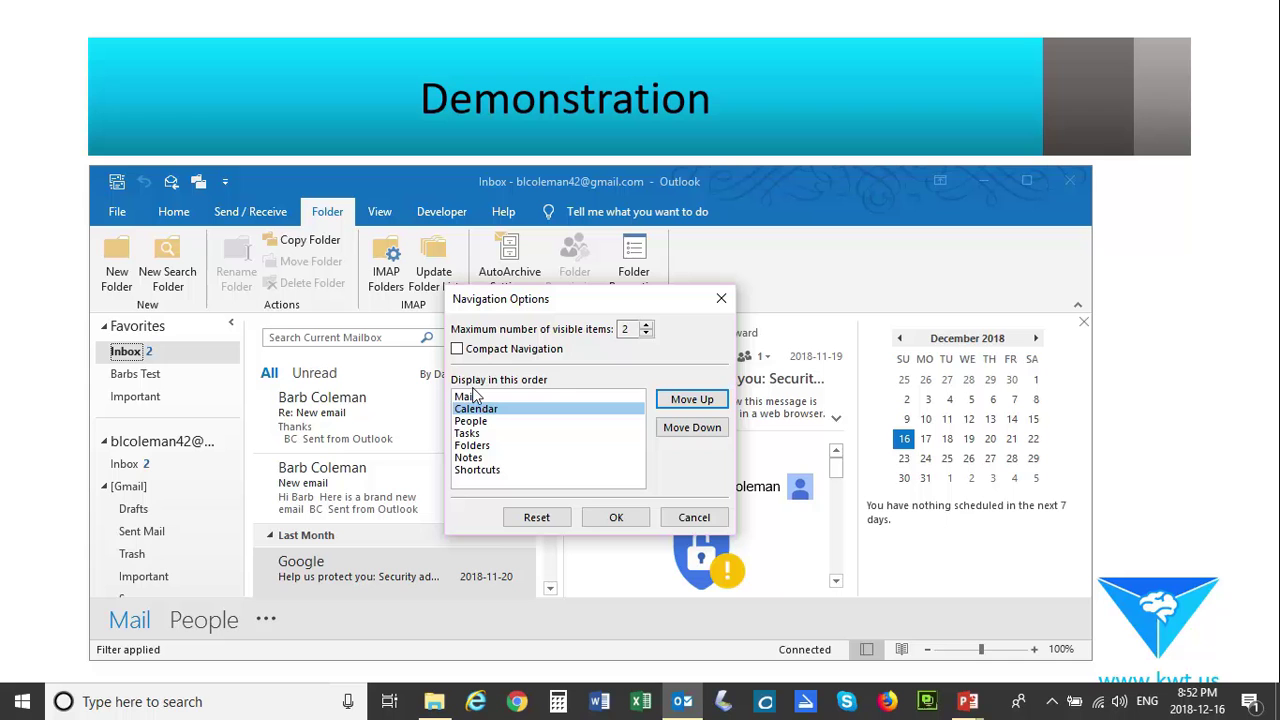
click(616, 517)
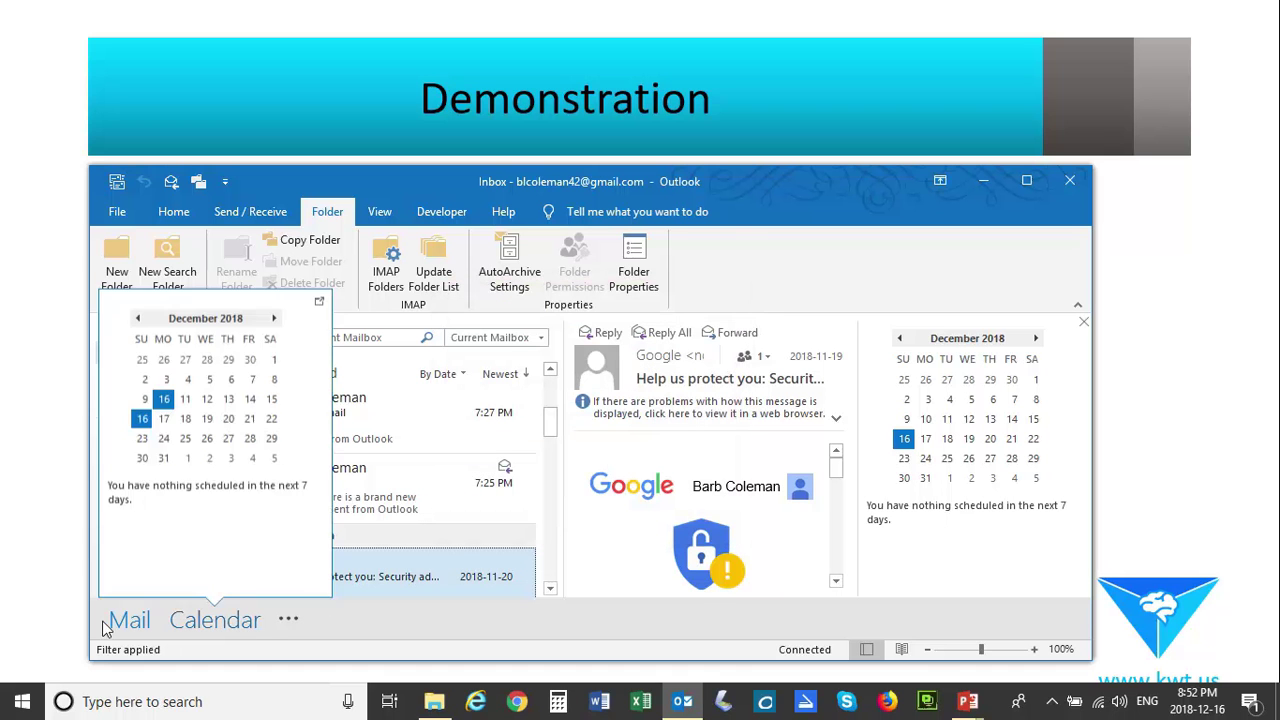
click(288, 621)
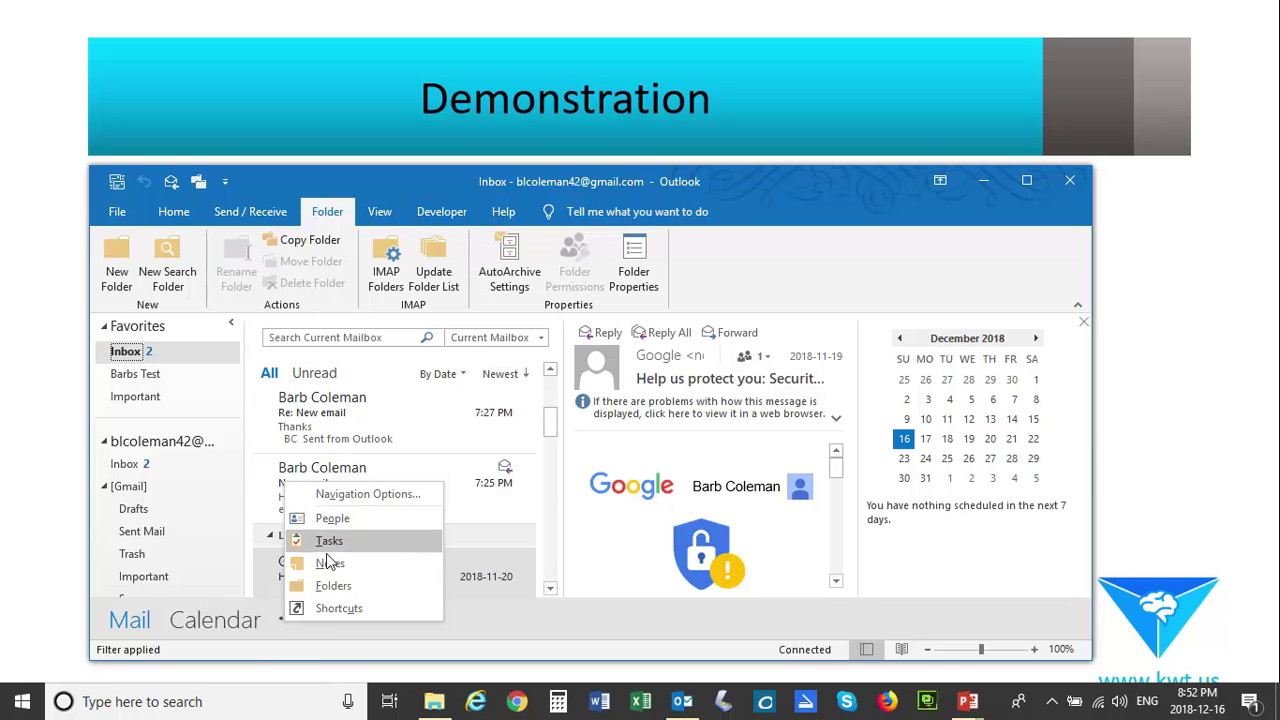
click(283, 612)
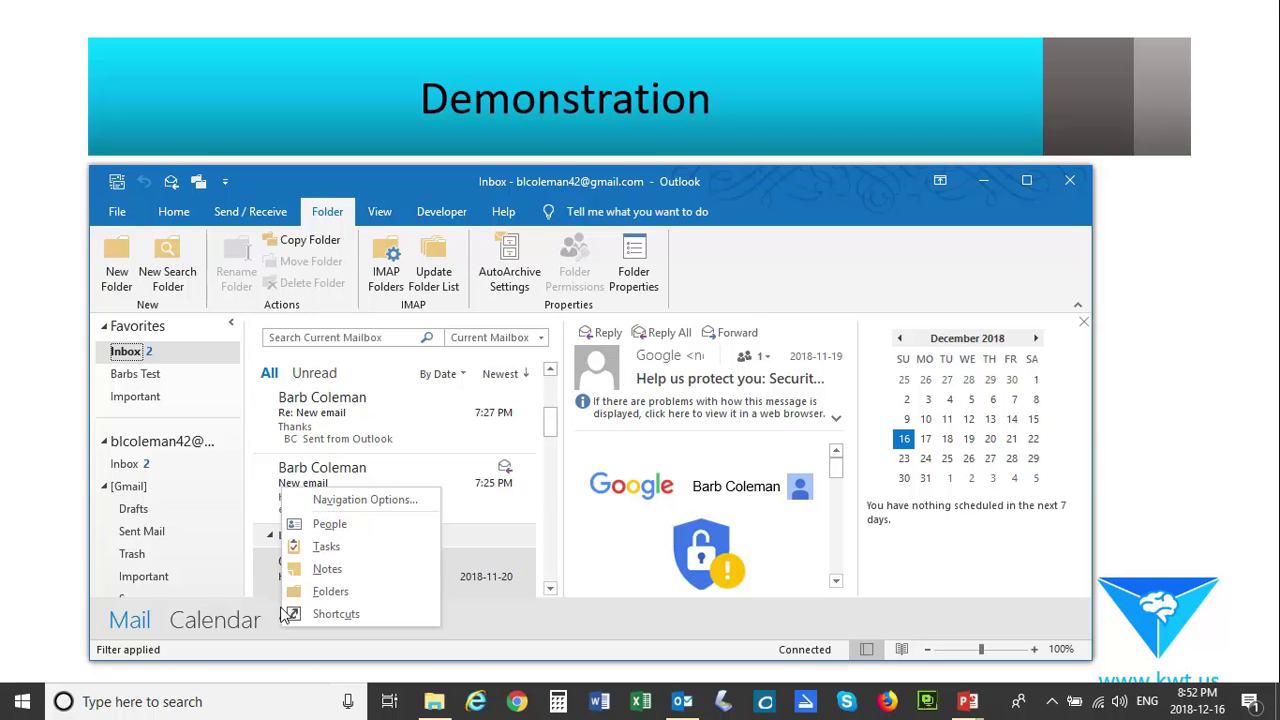
click(775, 214)
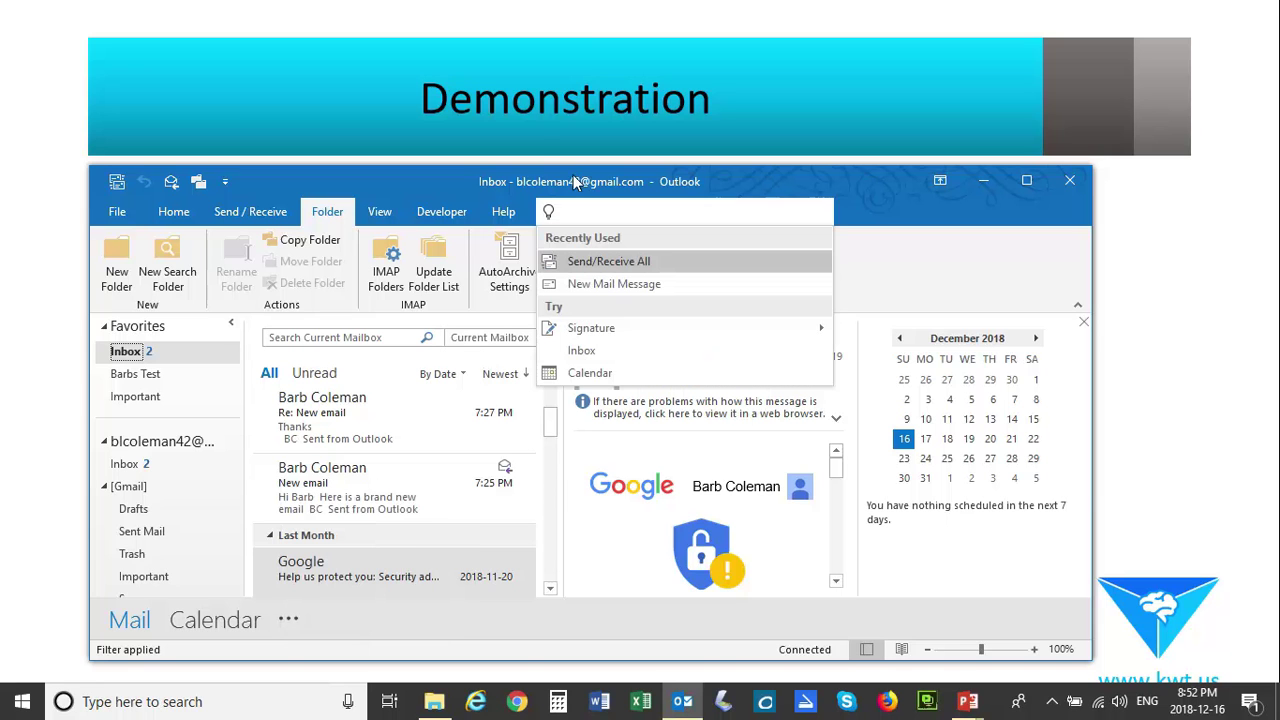
Set the Reading Pane position to Bottom
click(377, 214)
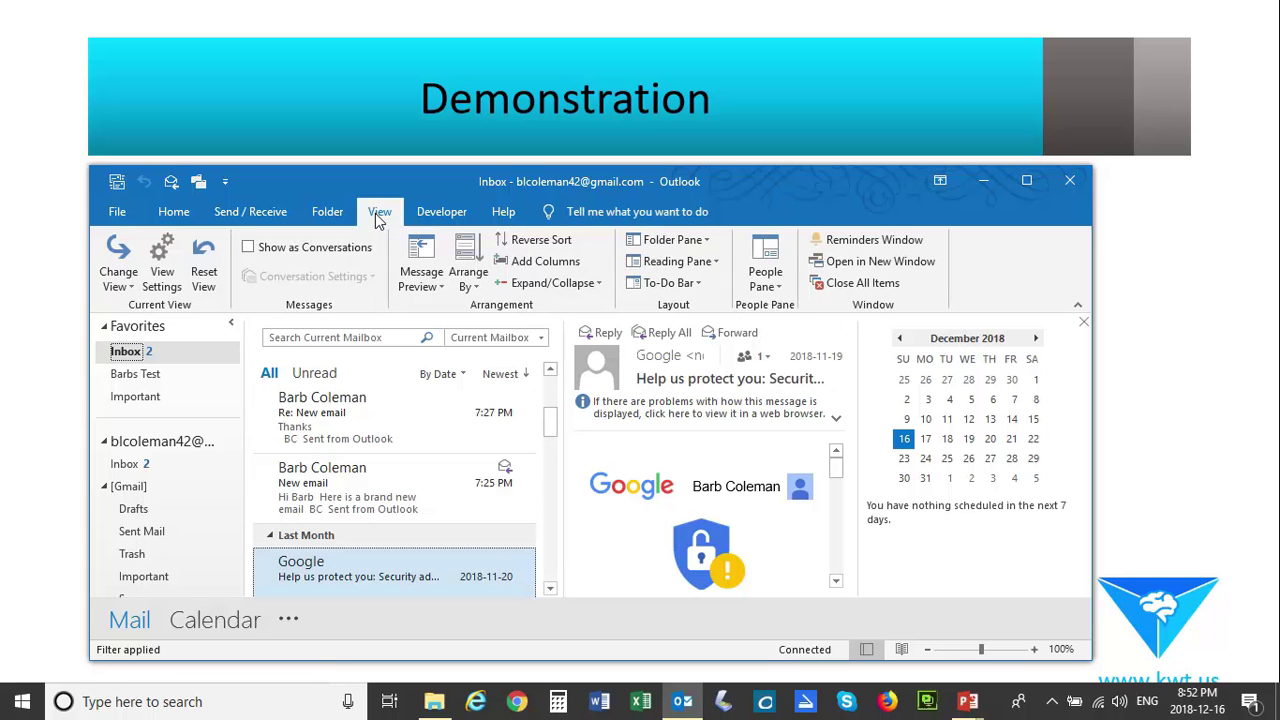
click(716, 262)
click(699, 309)
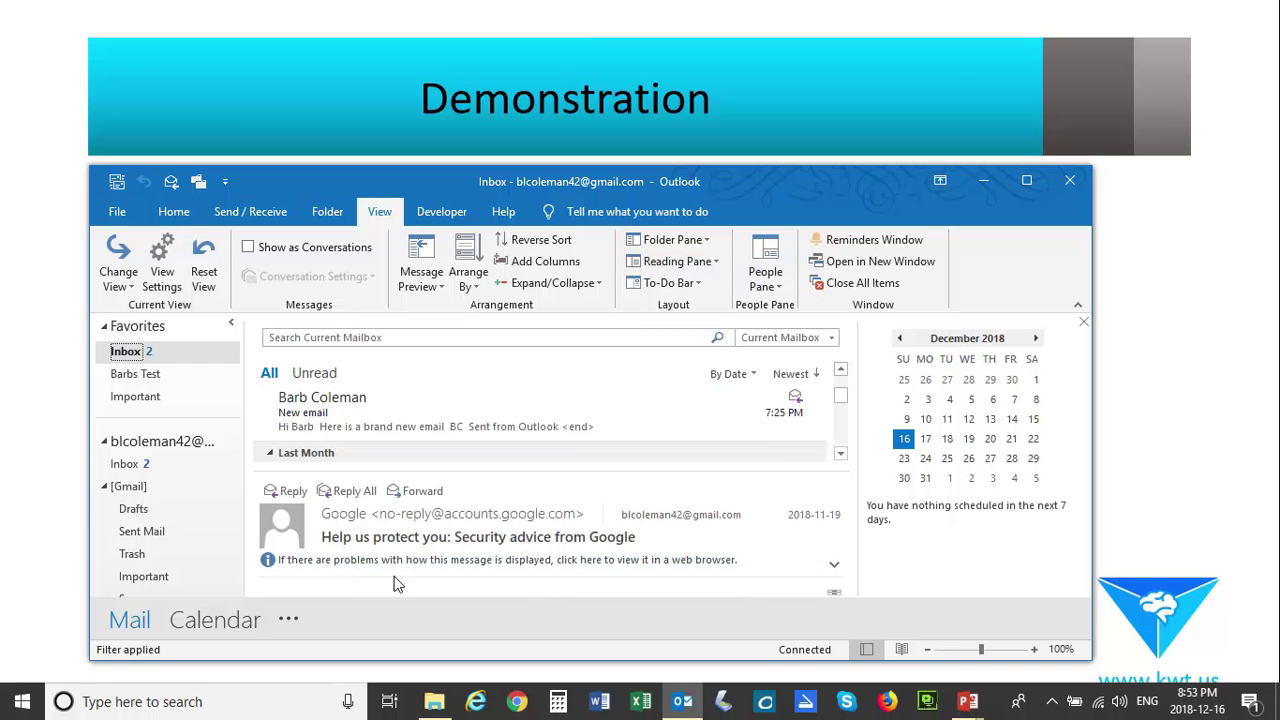
Set the Reading Pane to Off, and display it again with the Right option
click(716, 264)
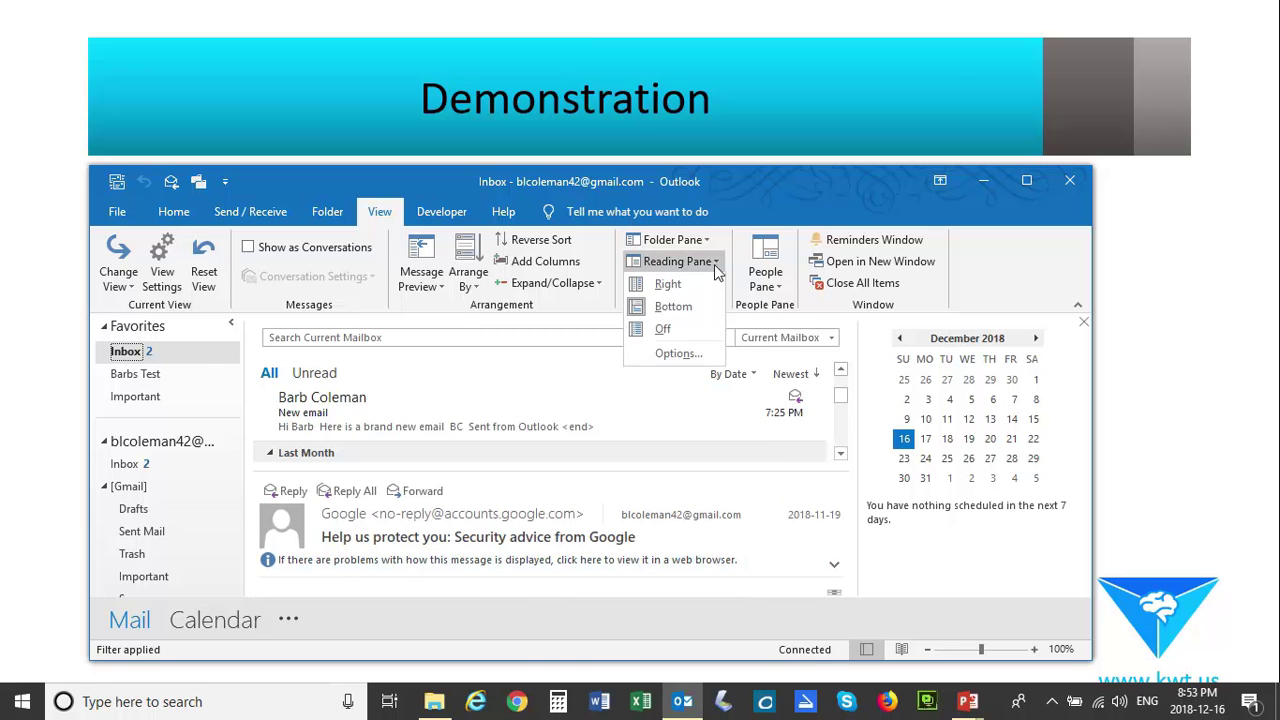
click(665, 331)
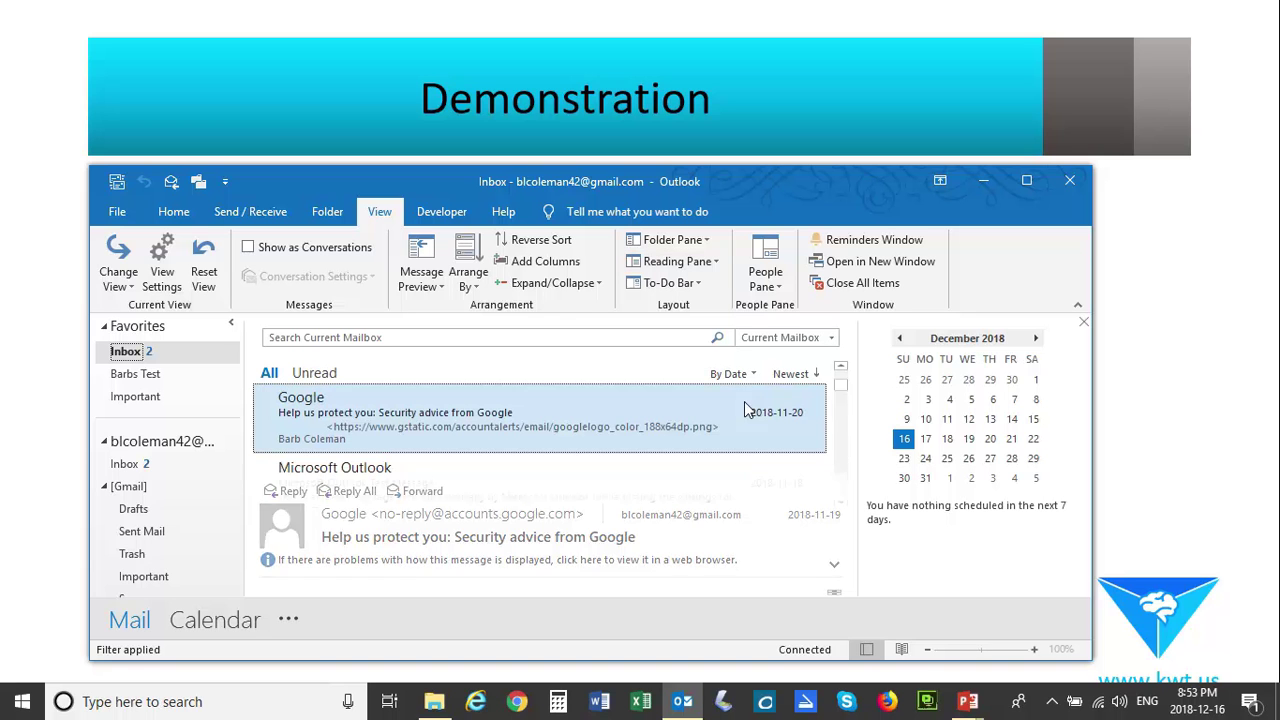
click(716, 262)
click(665, 285)
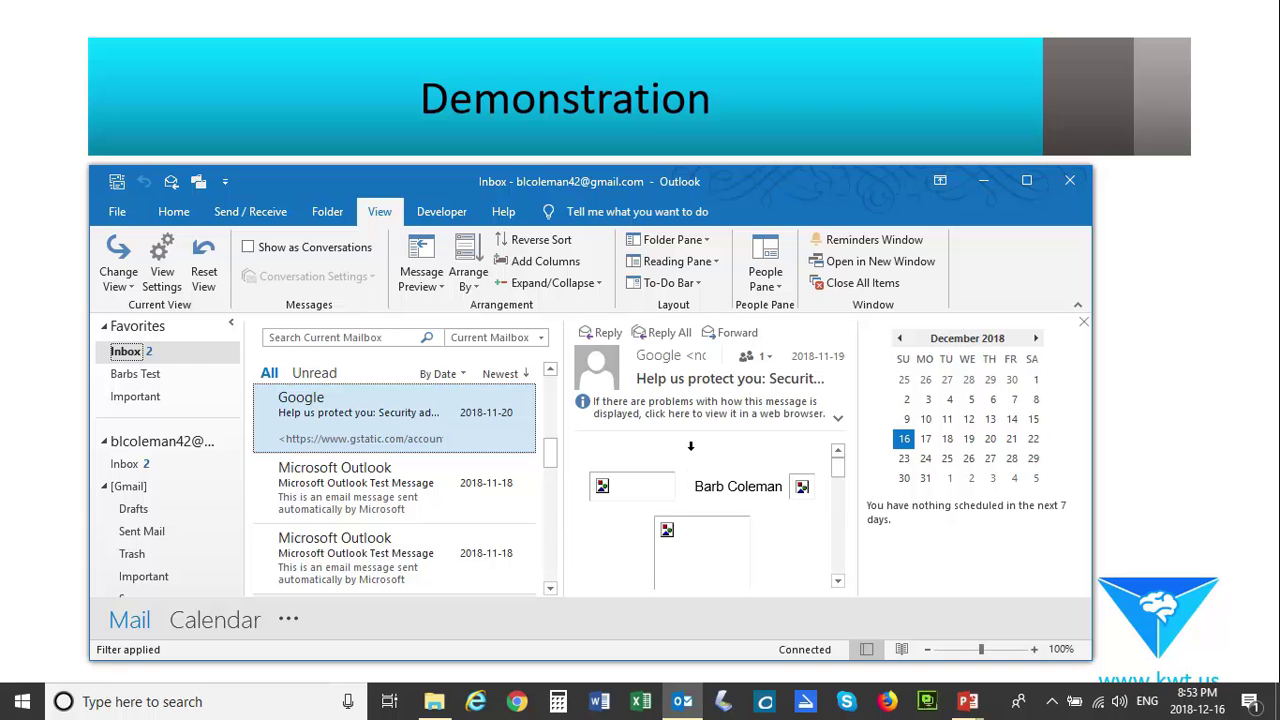
Read through the Google security message and the "Re: New email" message in the Reading Pane
scroll(825, 519, down, 2)
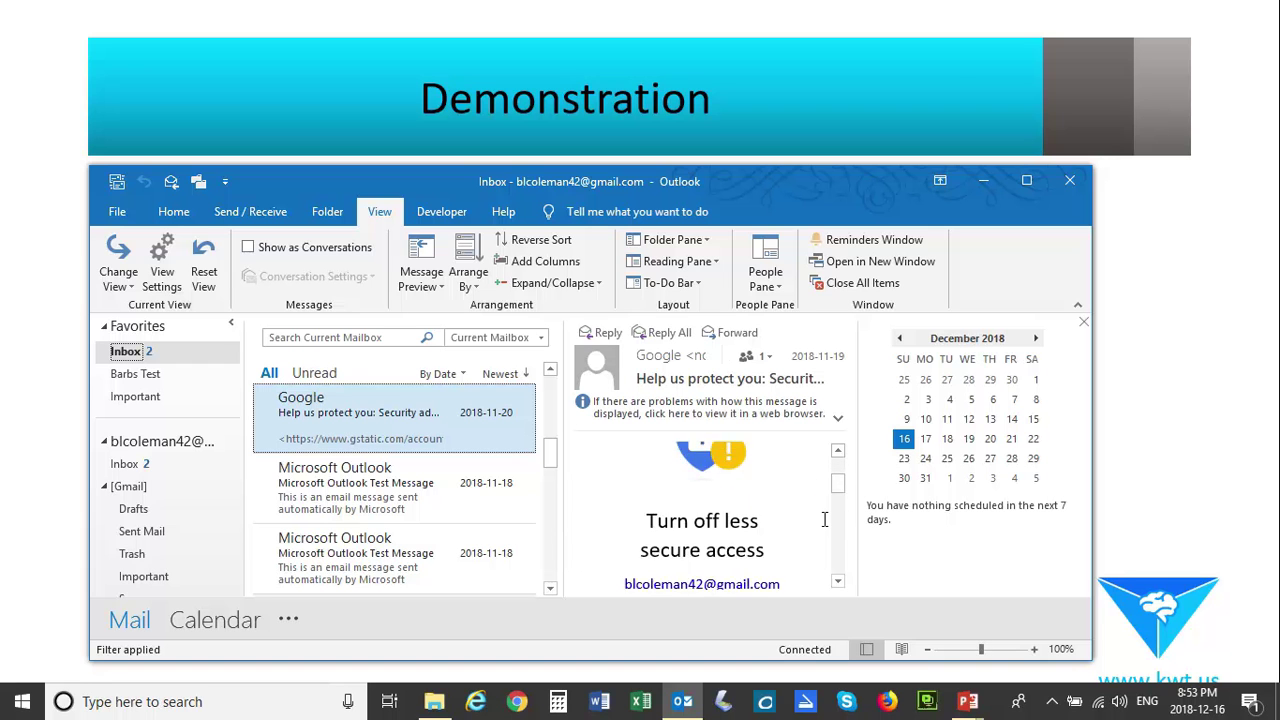
scroll(547, 393, up, 3)
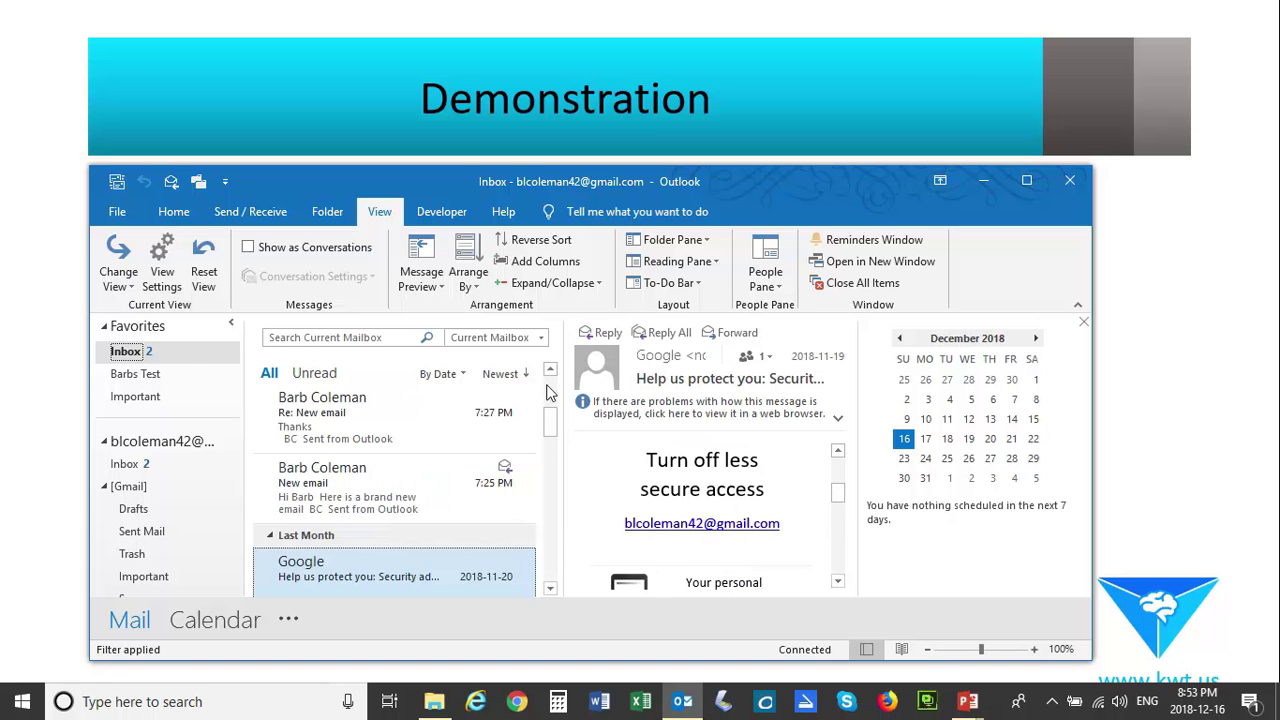
click(480, 415)
scroll(790, 483, down, 2)
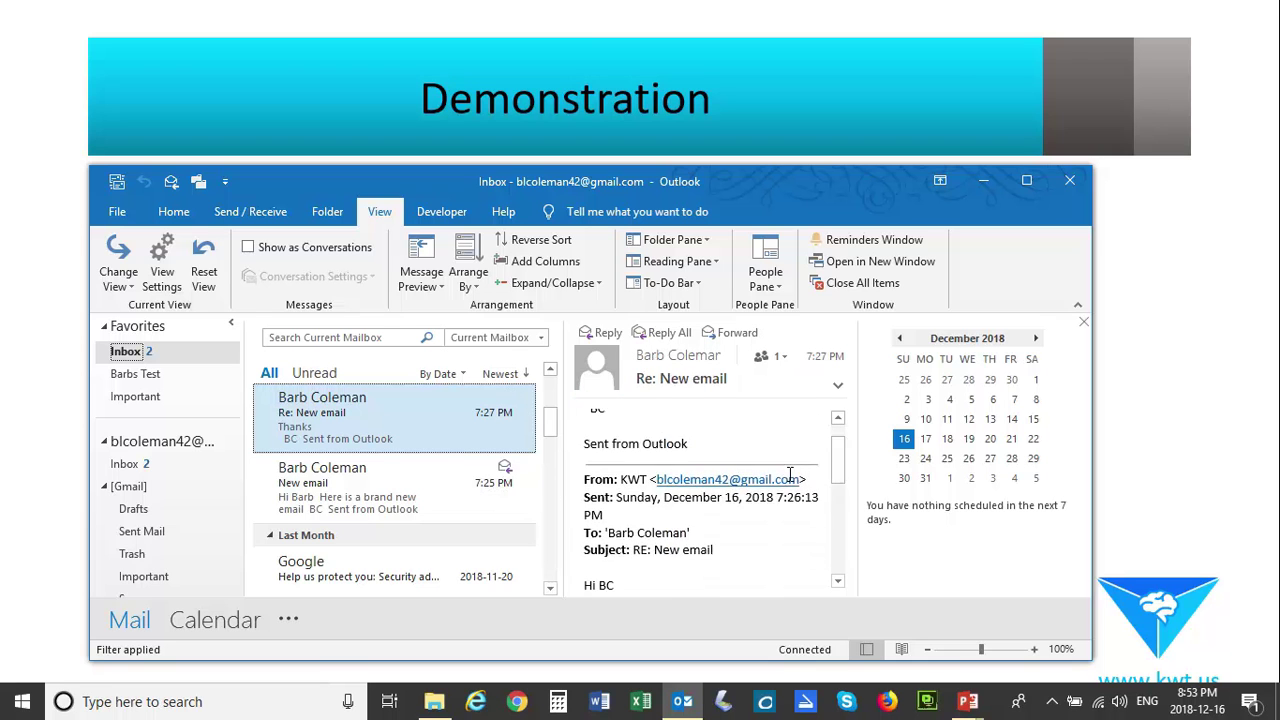
scroll(707, 477, up, 3)
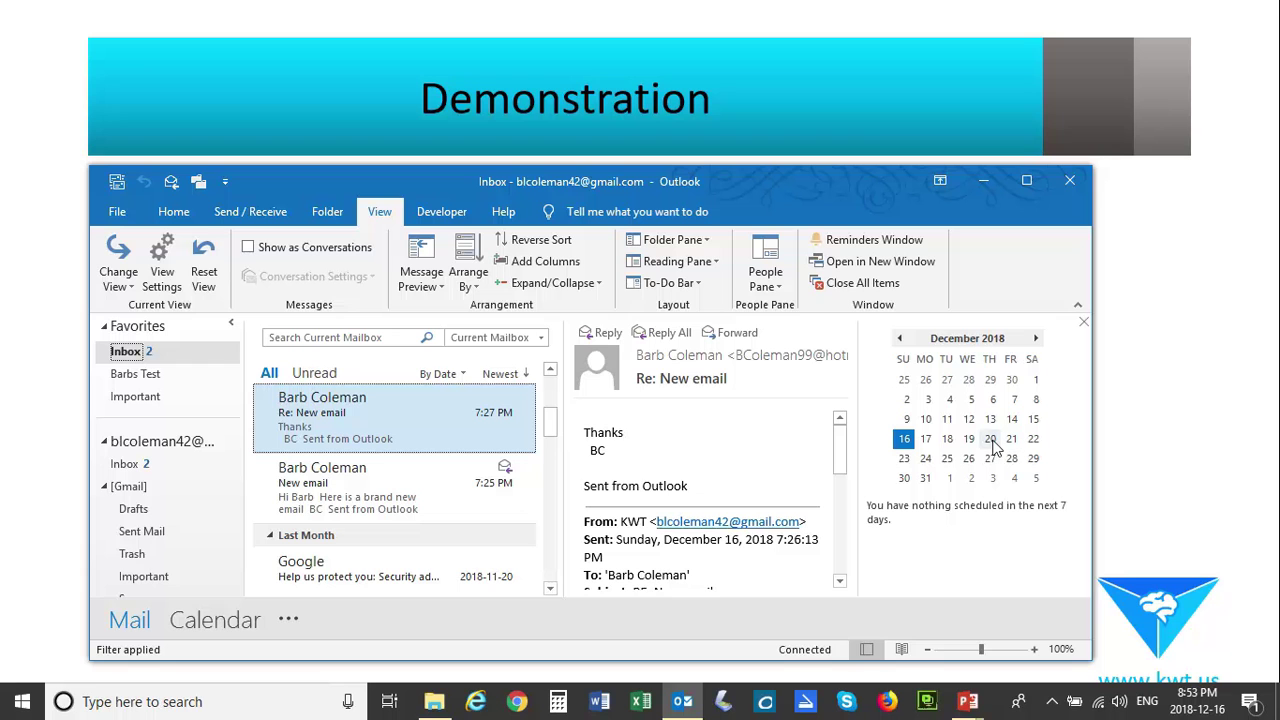
Add People and Tasks to the To-Do Bar alongside the Calendar
click(697, 283)
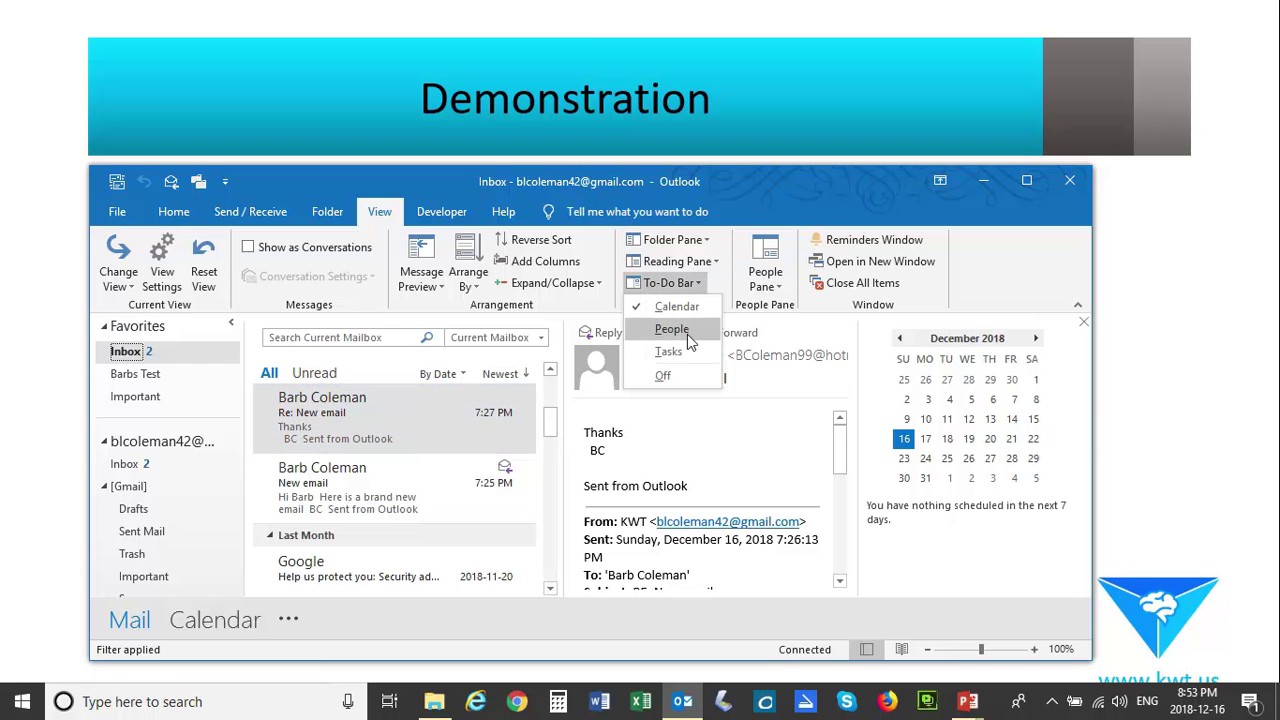
click(684, 331)
click(697, 283)
click(668, 352)
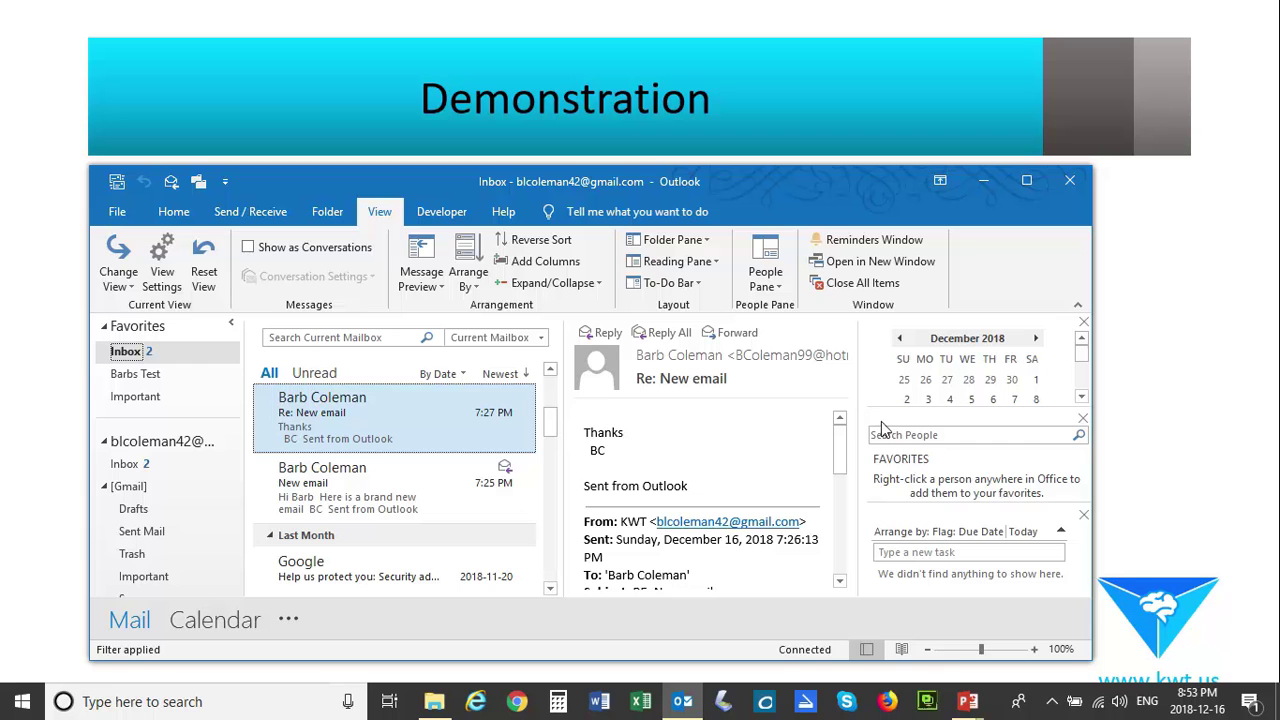
Turn off the To-Do Bar and display only the Calendar in it, and minimize the mail window
click(668, 283)
click(662, 374)
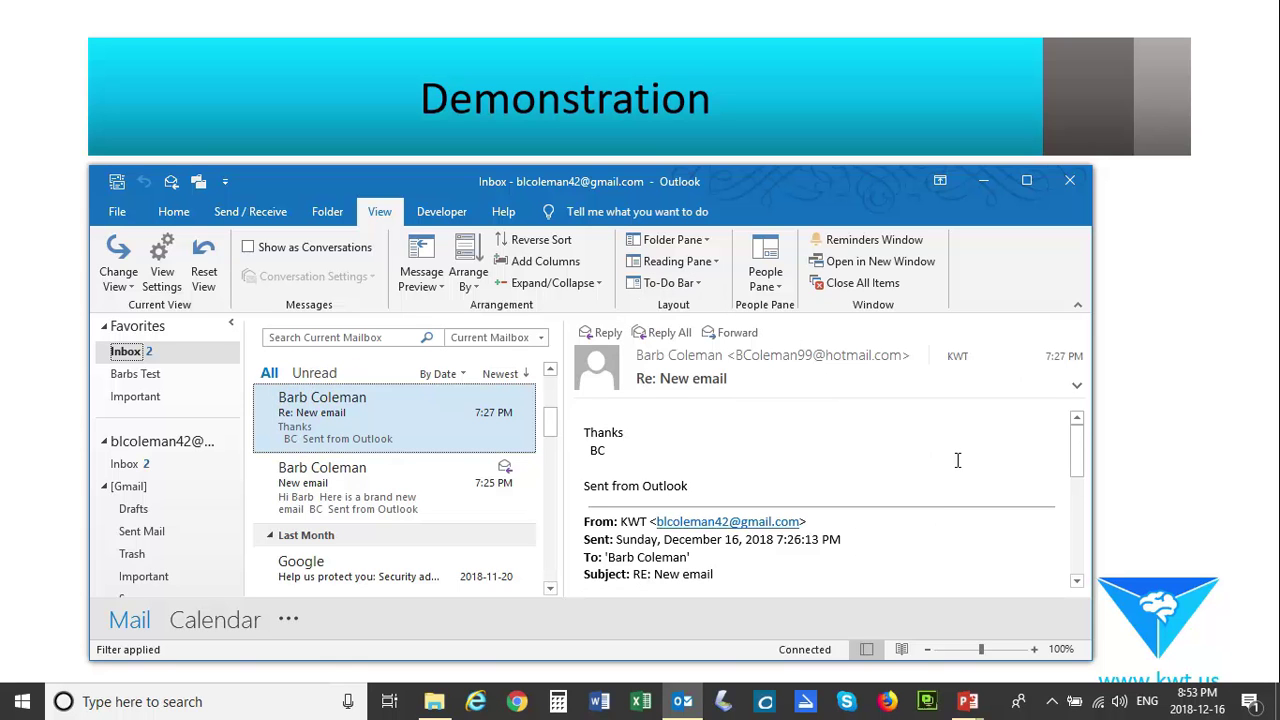
click(700, 282)
click(677, 307)
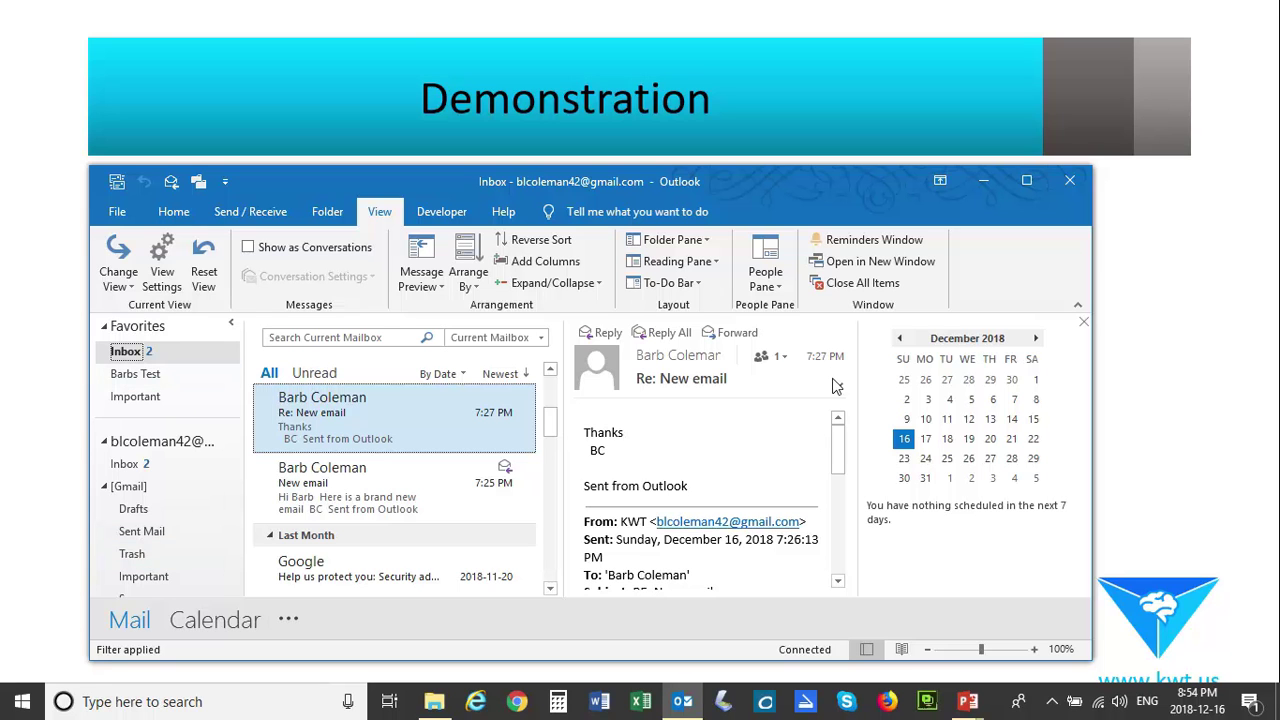
click(985, 182)
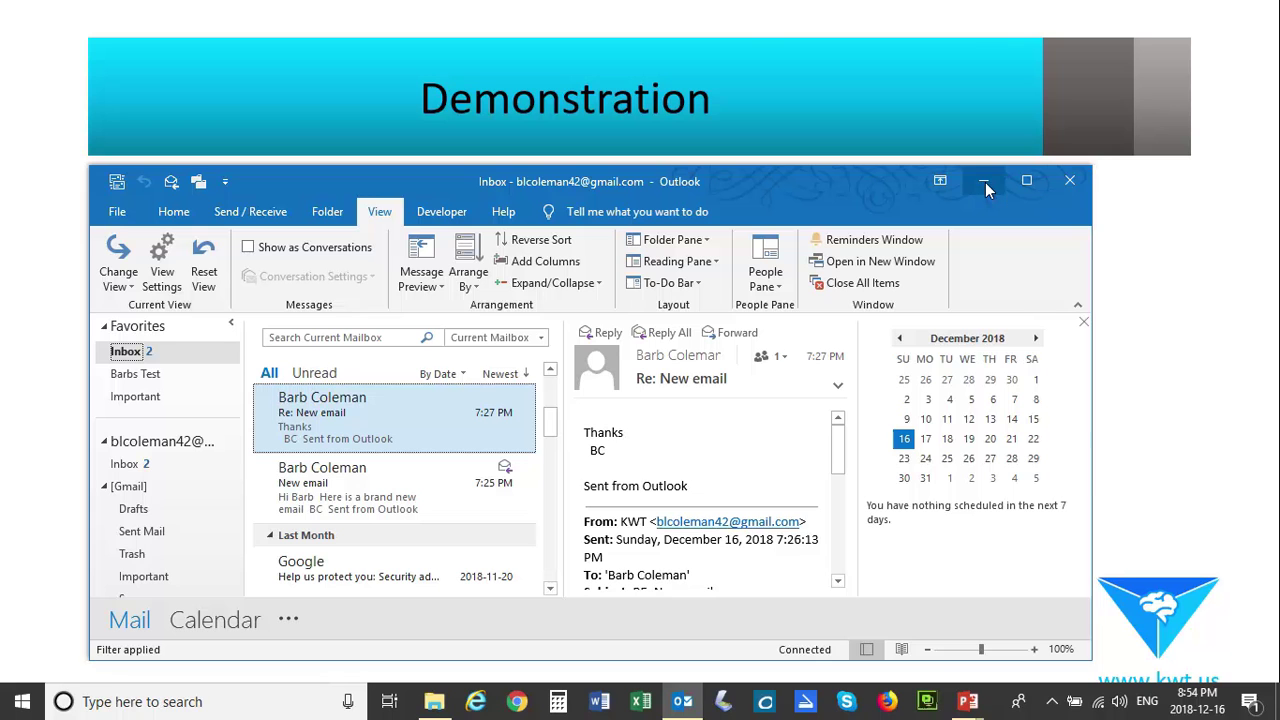